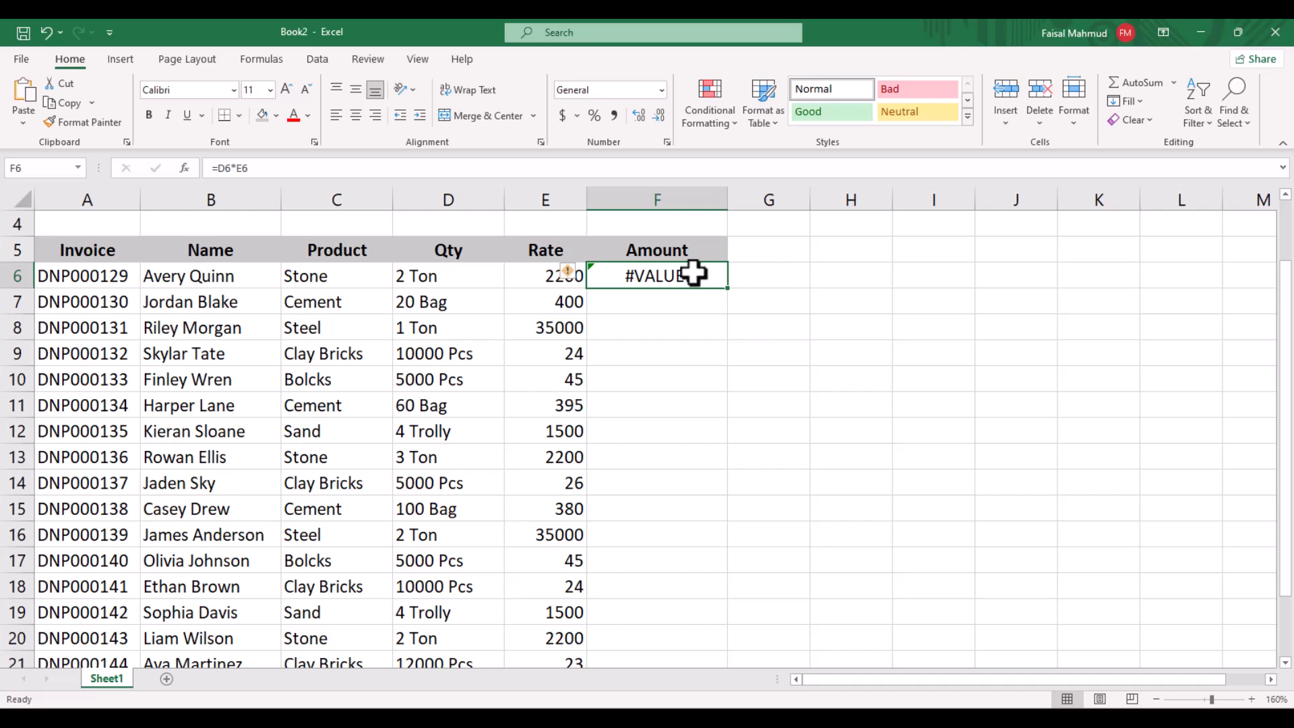
- Copy the Amount formula =D6*E6 from F6 down through the invoice rows below it
drag(733, 293, 695, 598)
scroll(665, 529, up, 3)
scroll(664, 529, down, 1)
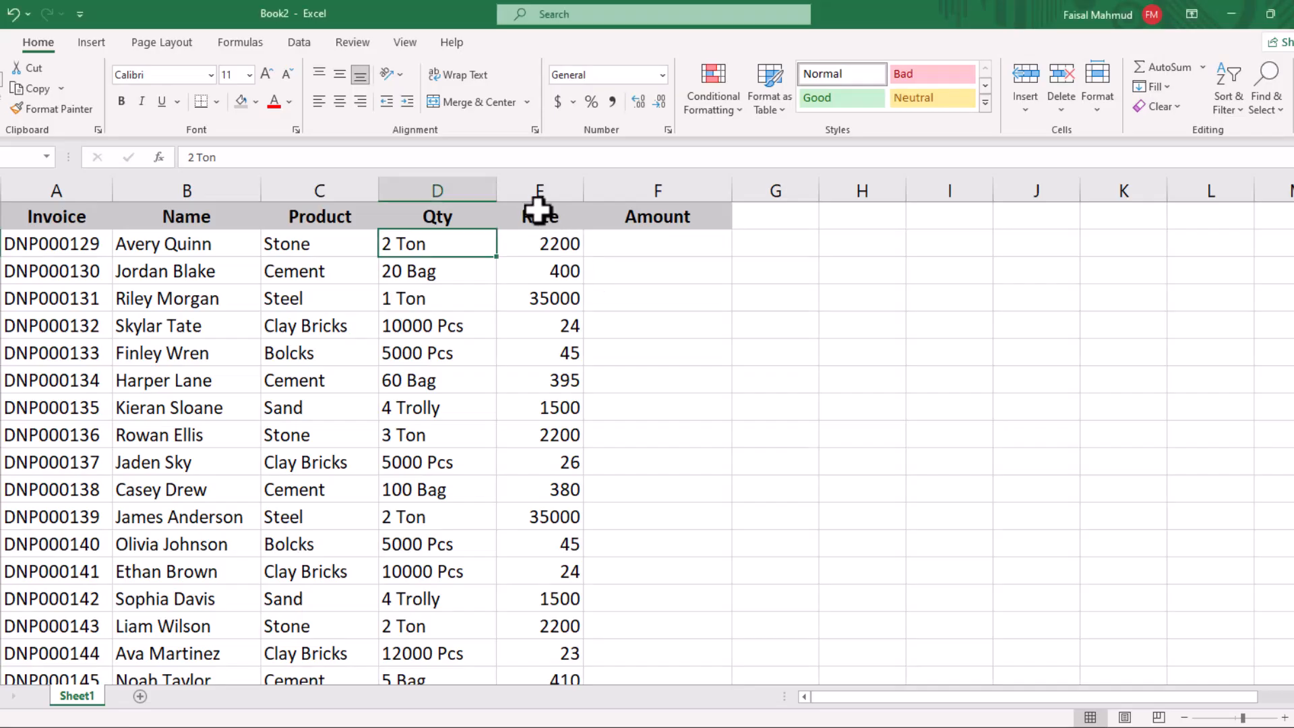
- Insert a blank column before the Rate column, between Qty and Rate
click(520, 189)
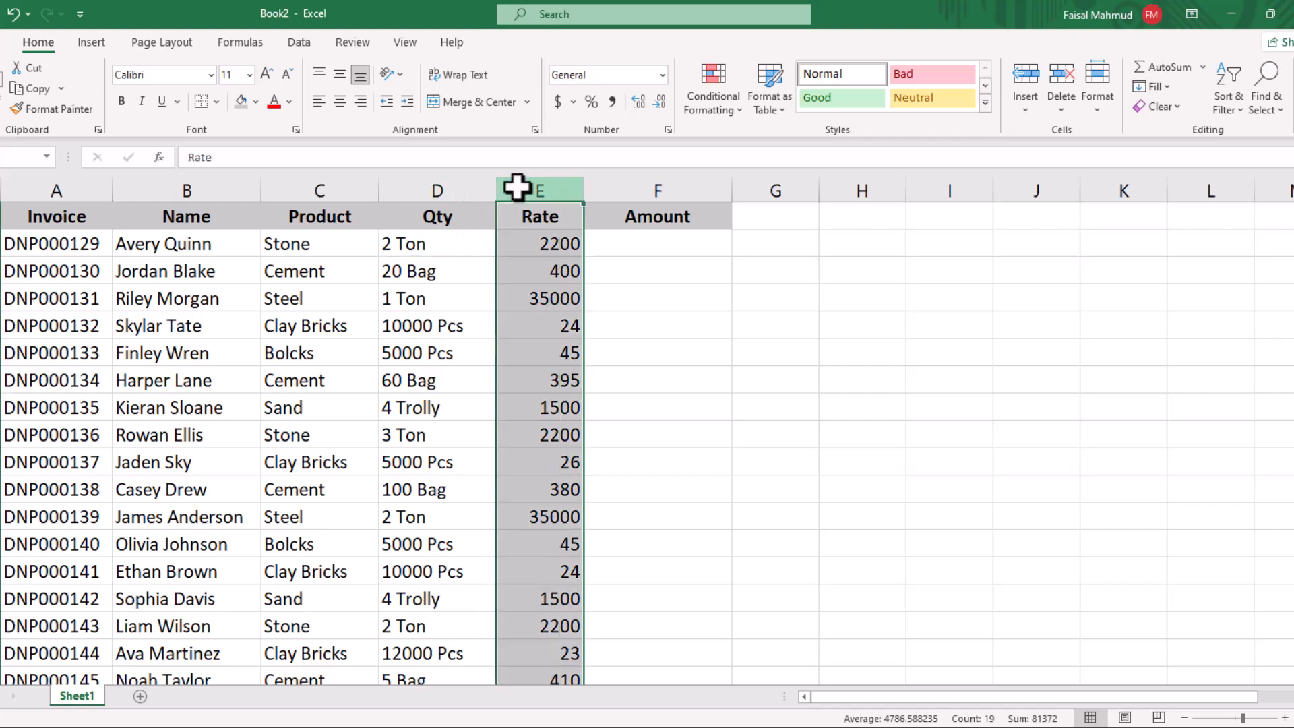
right_click(520, 188)
click(593, 329)
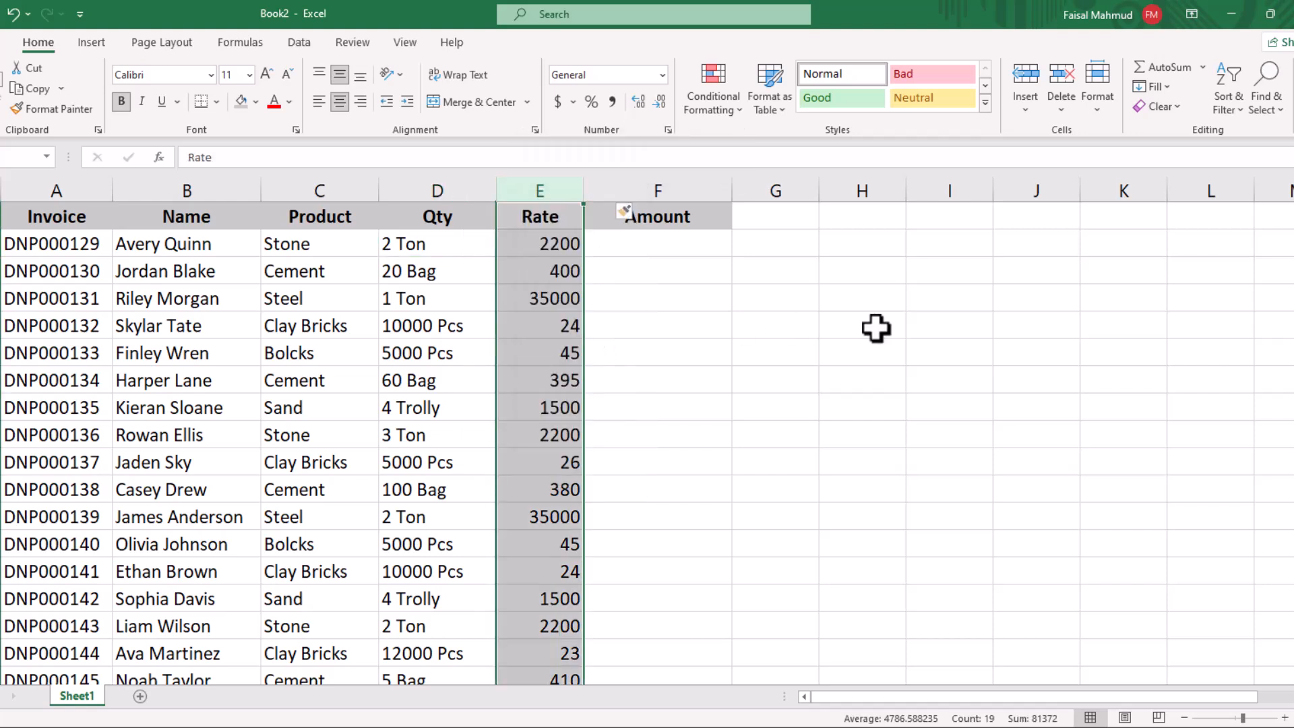
click(866, 326)
- Inspect the number and unit text in the first Qty cell, D2, without editing it
click(541, 248)
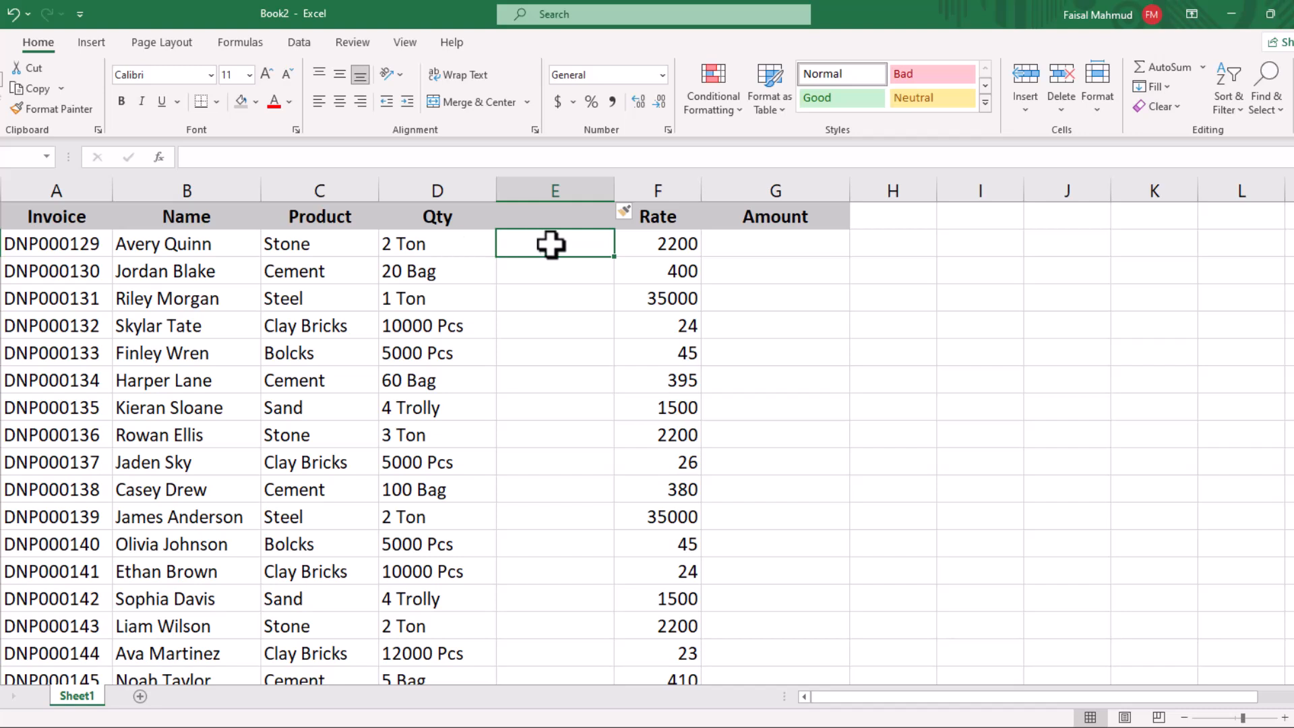
click(435, 244)
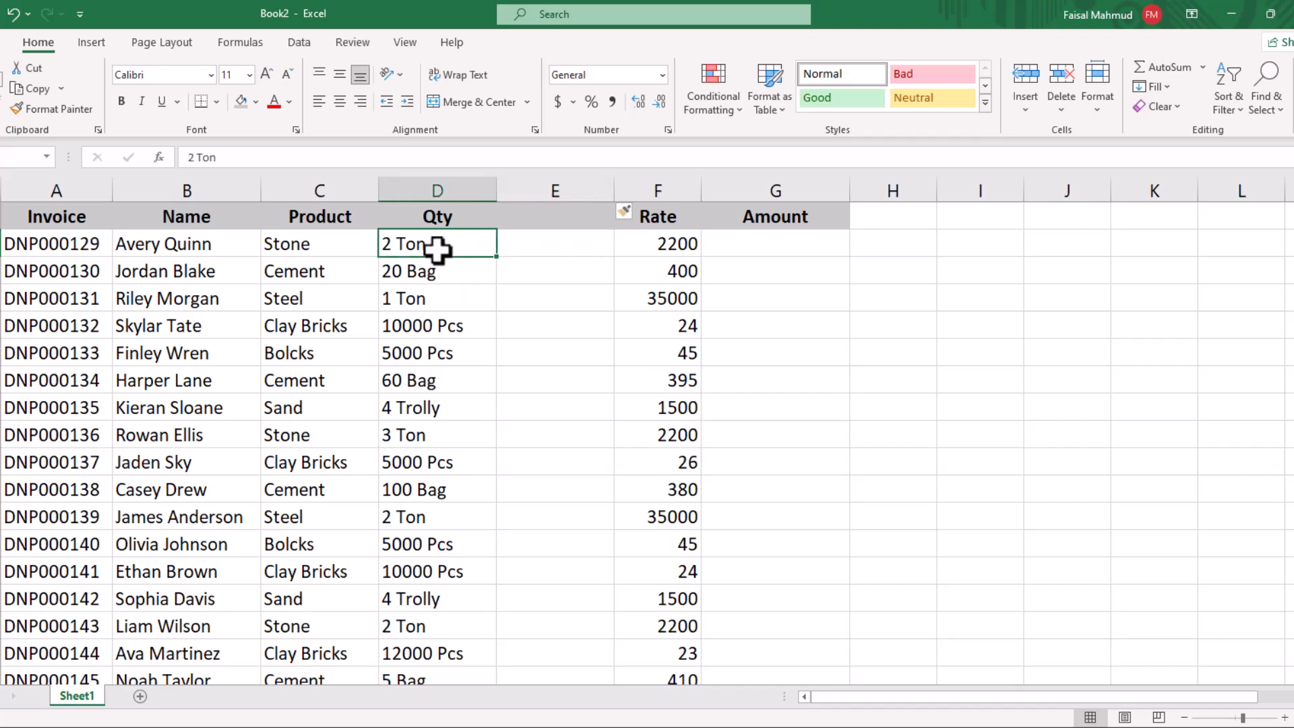
double_click(431, 244)
drag(432, 244, 406, 252)
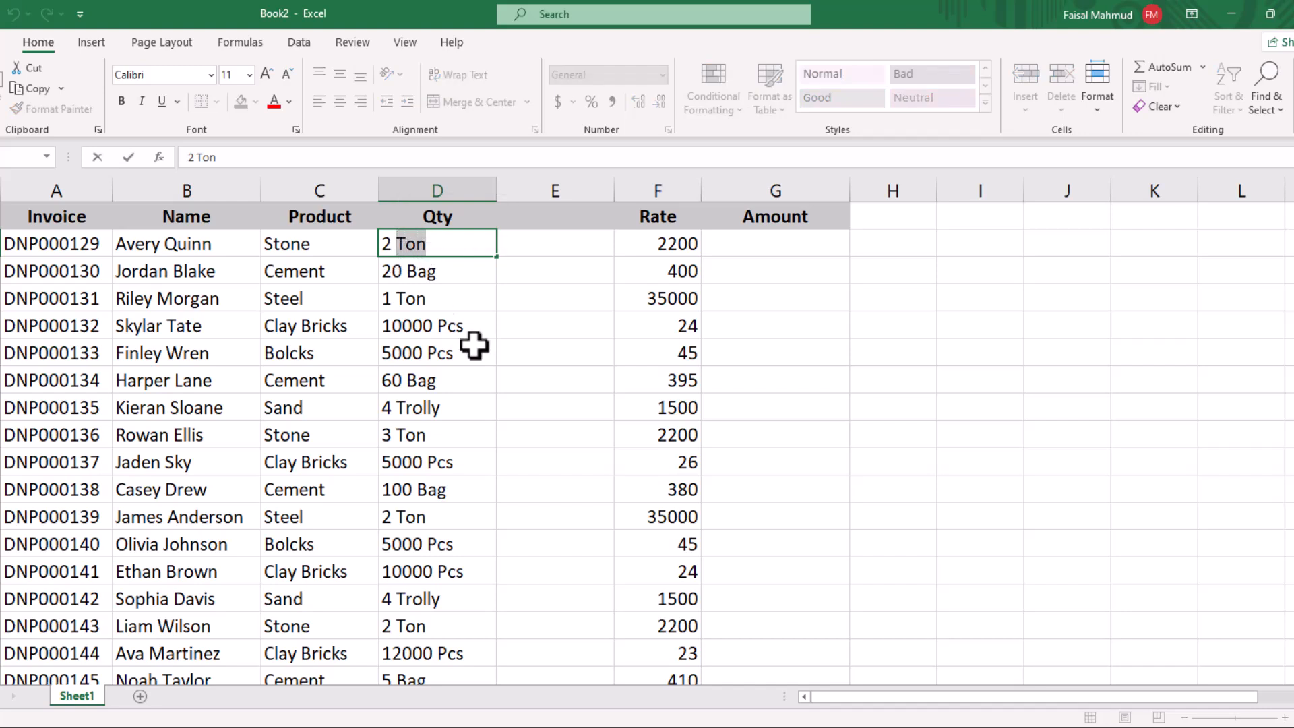
key(Escape)
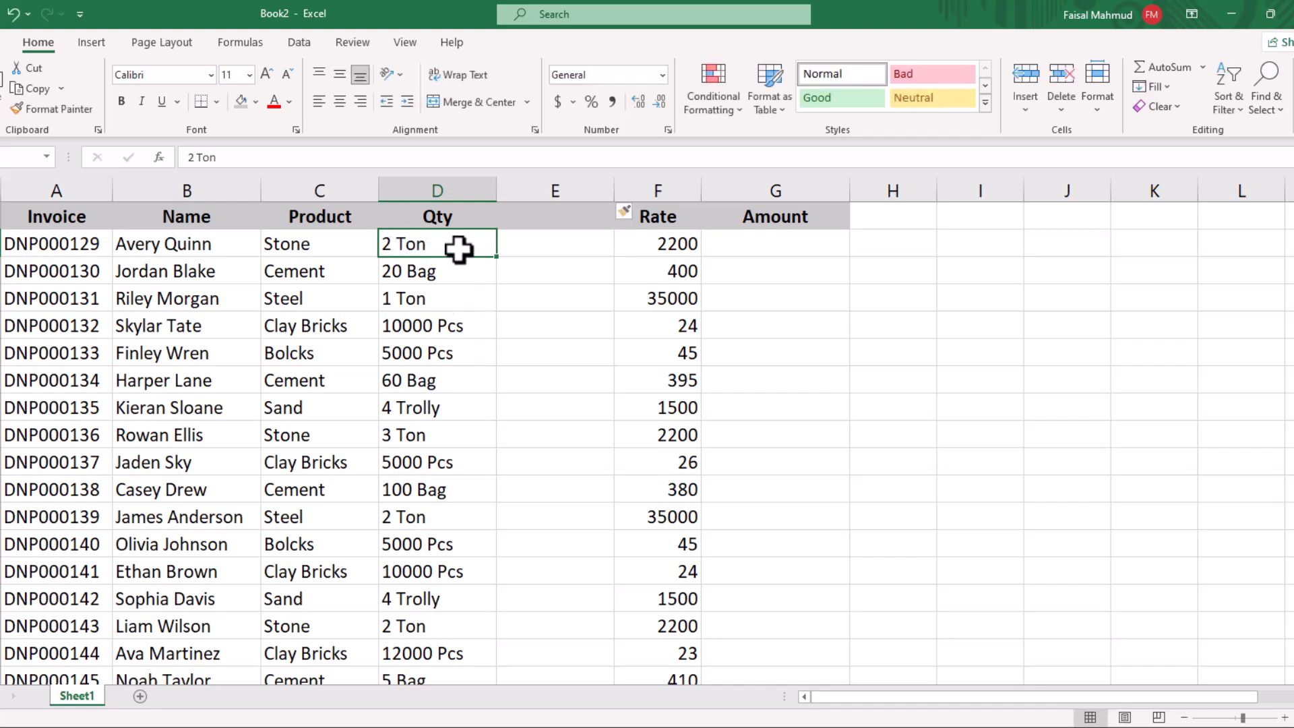
- Select cells E2, E4, E12 and E16 together in the blank column, next to quantities given in tons
click(518, 242)
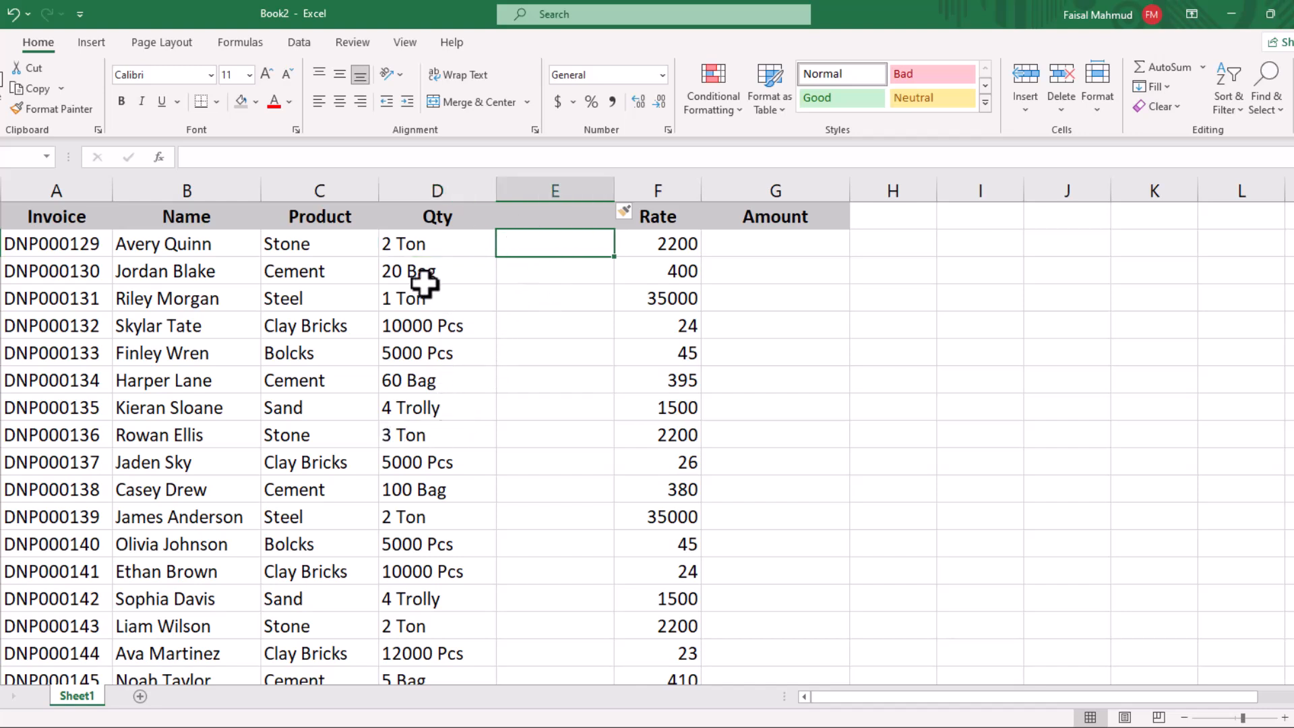
ctrl+click(532, 300)
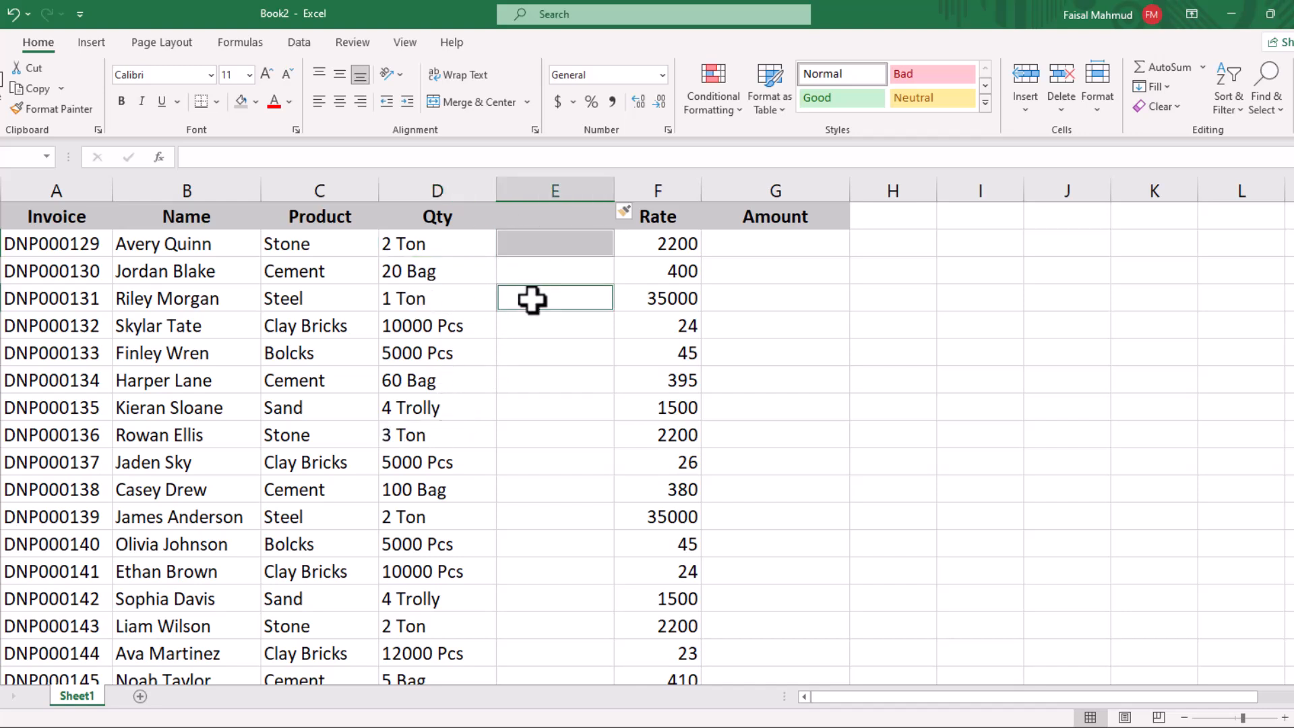
ctrl+click(491, 434)
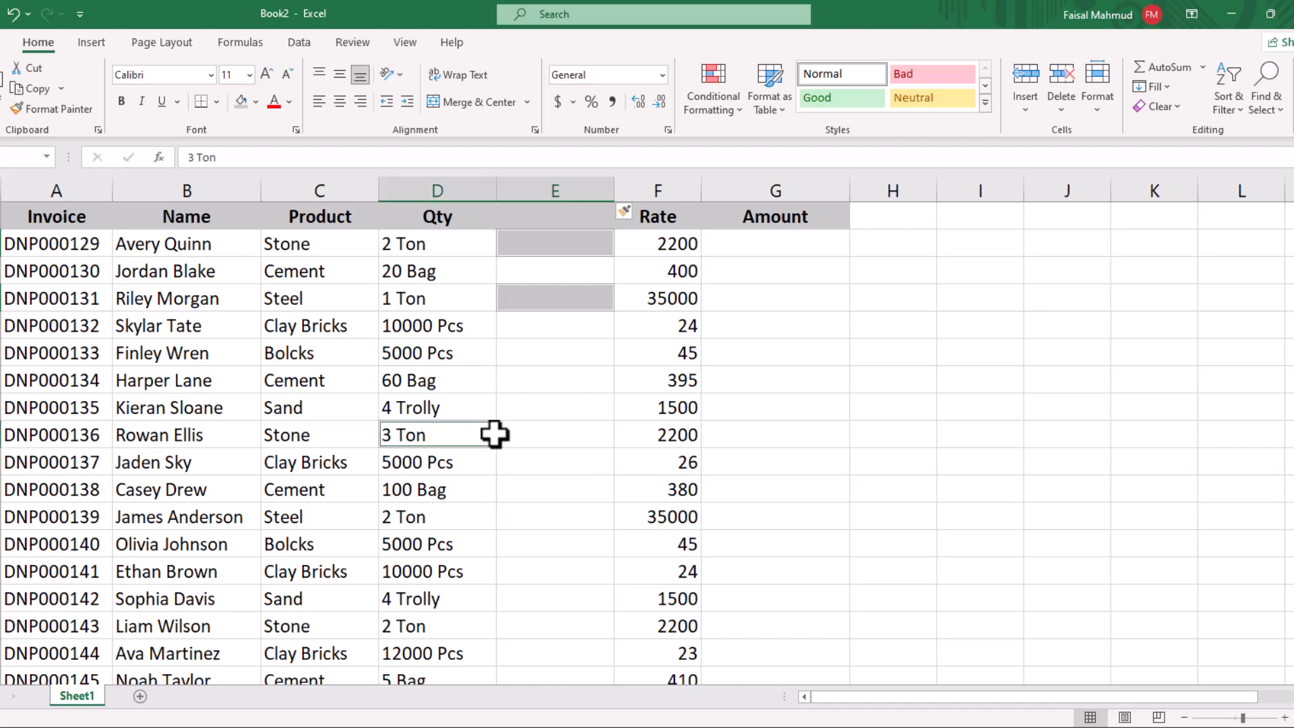
ctrl+click(543, 517)
ctrl+click(540, 625)
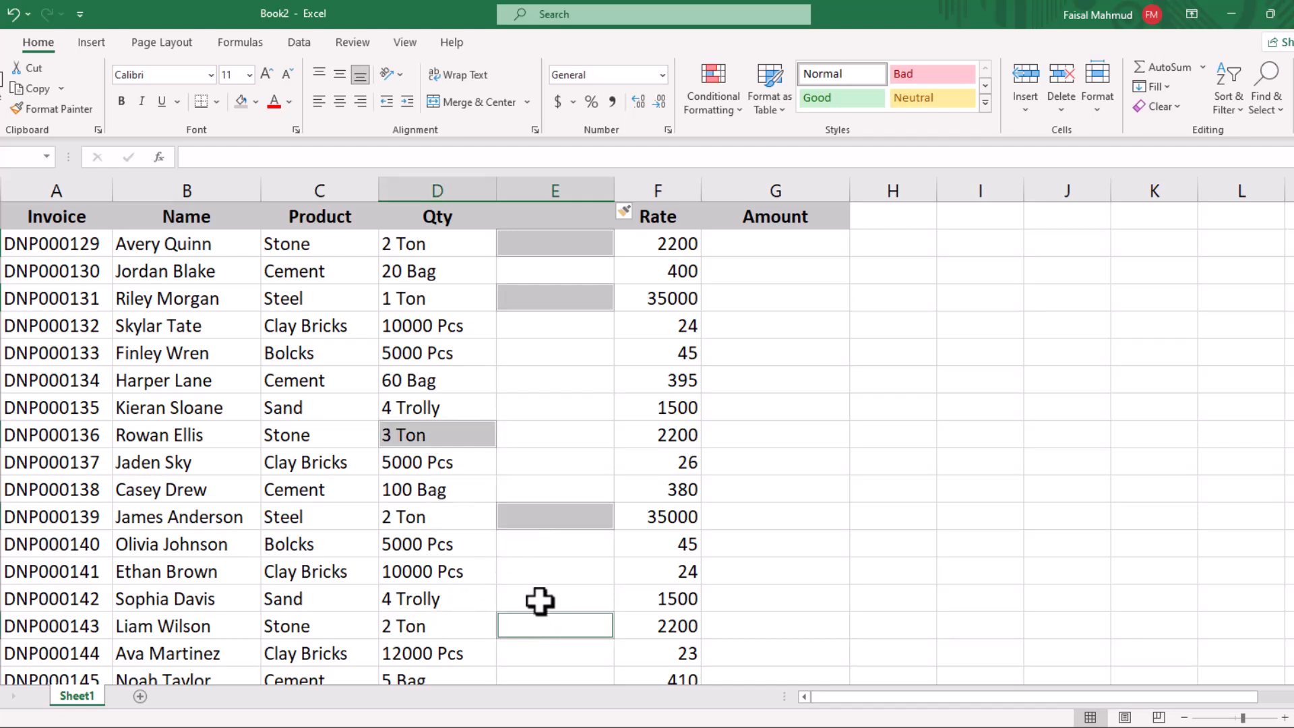
scroll(539, 601, down, 2)
scroll(539, 600, up, 2)
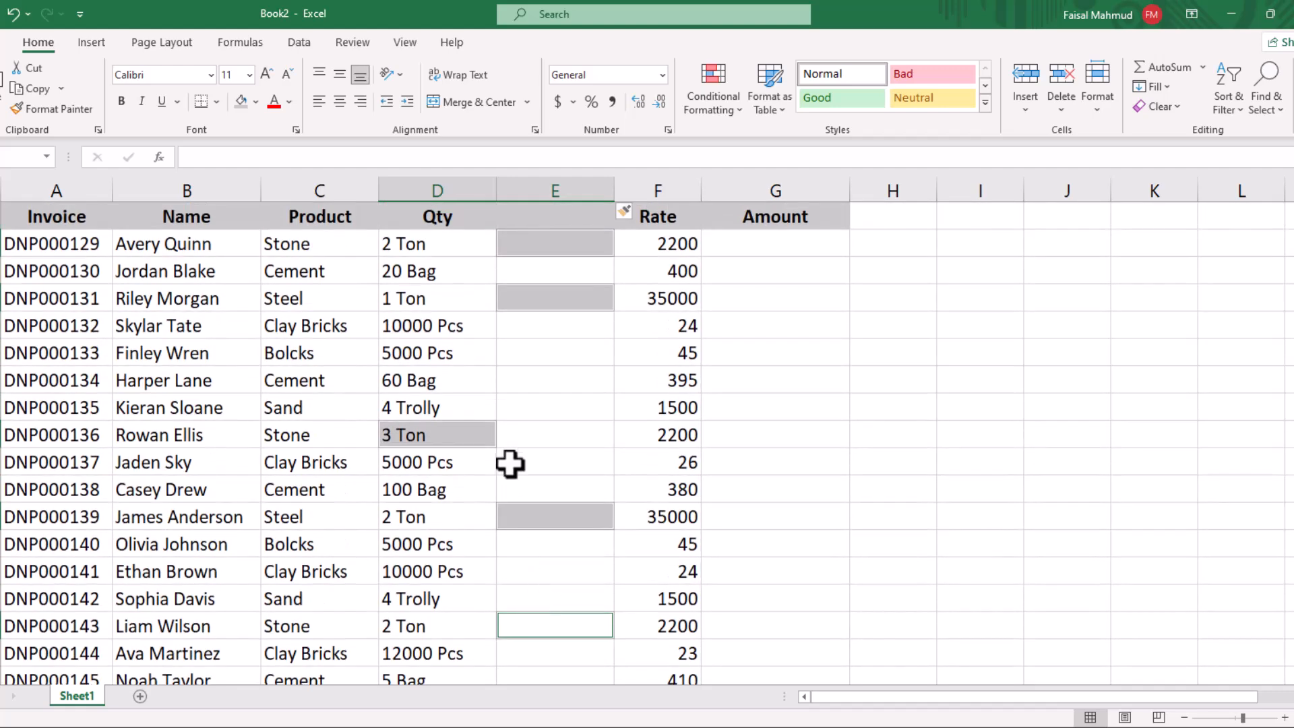
ctrl+click(465, 442)
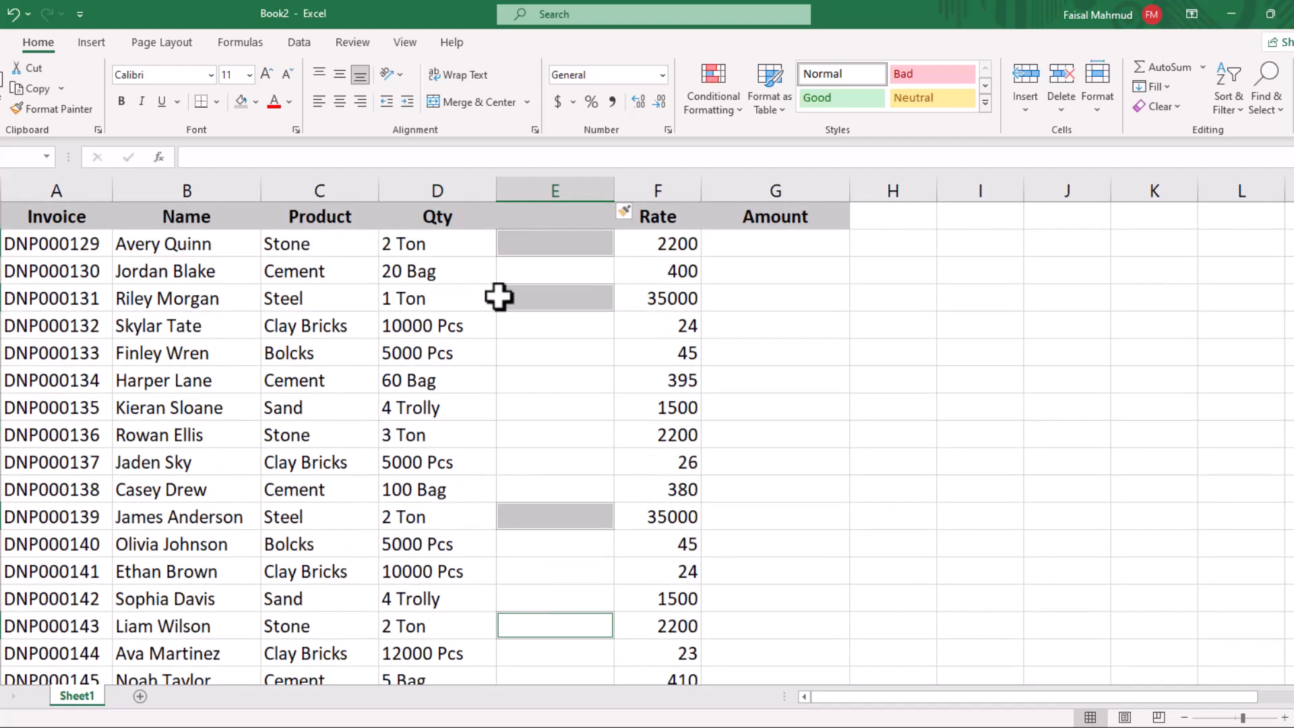
scroll(505, 300, down, 2)
scroll(508, 303, up, 2)
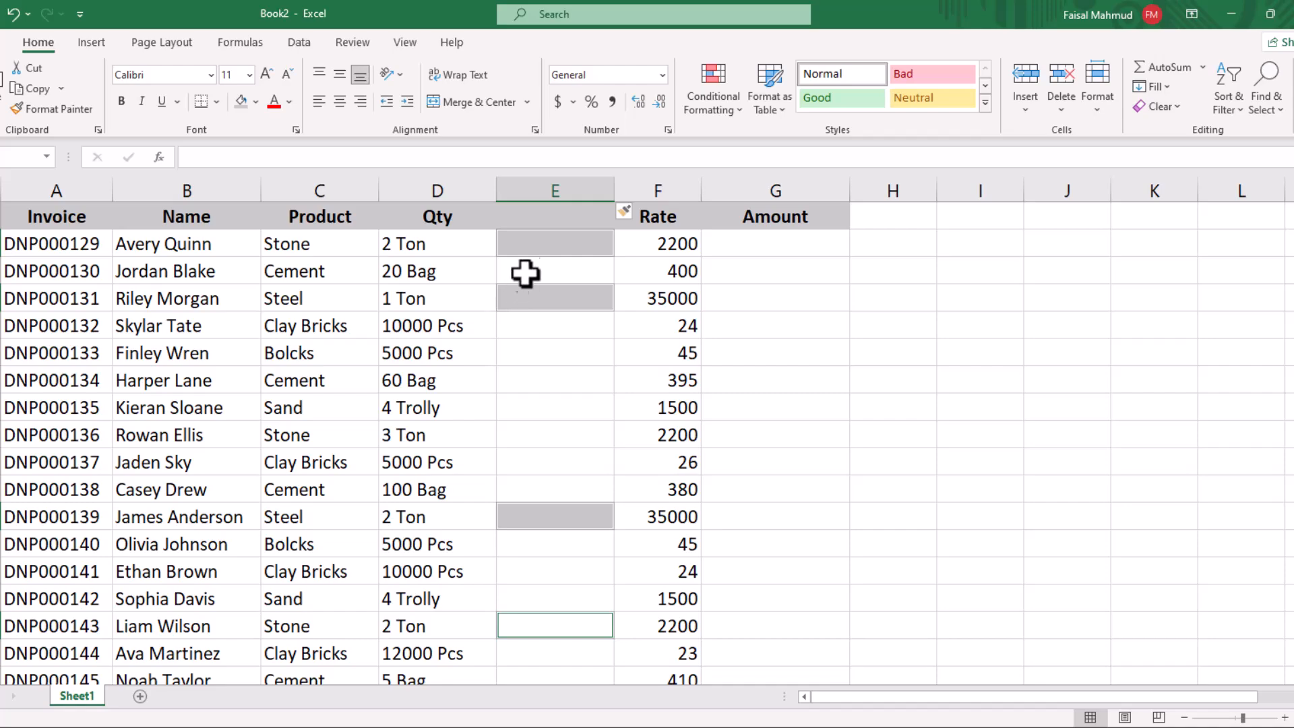
- Apply the custom number format 0" Ton" to the selected cells in column E
key(ctrl+1)
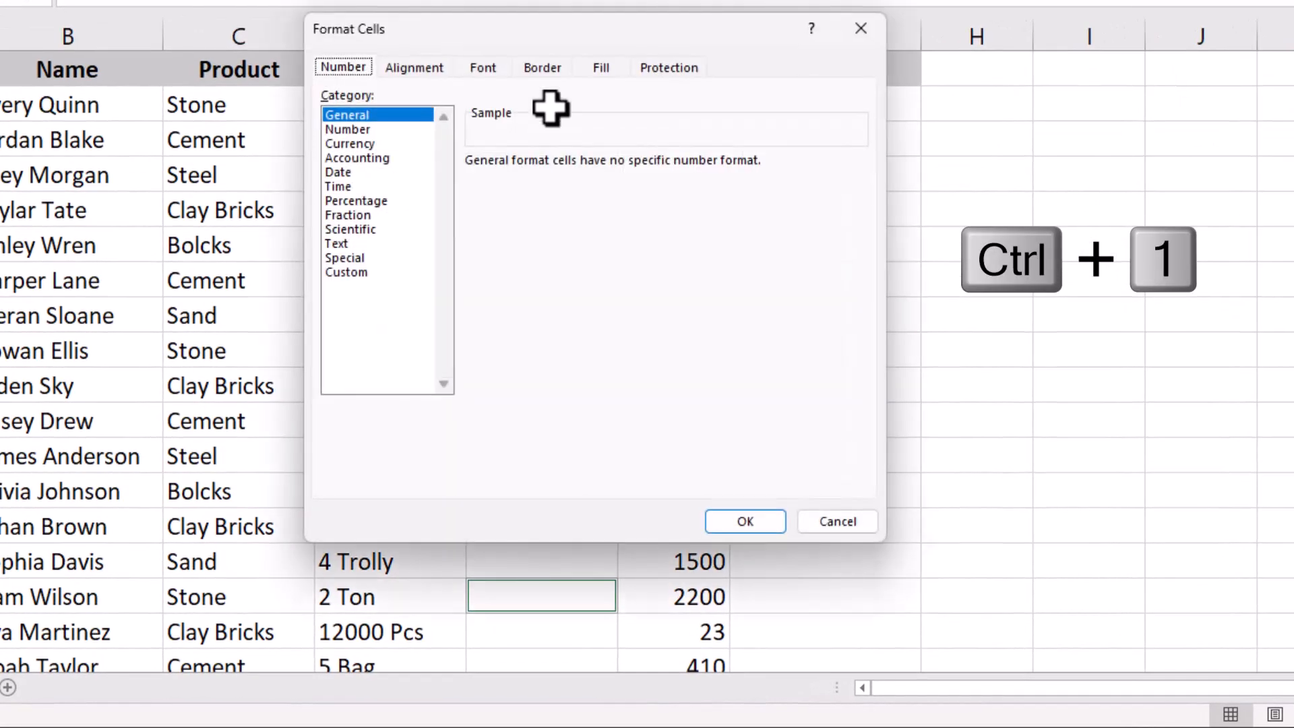
click(346, 273)
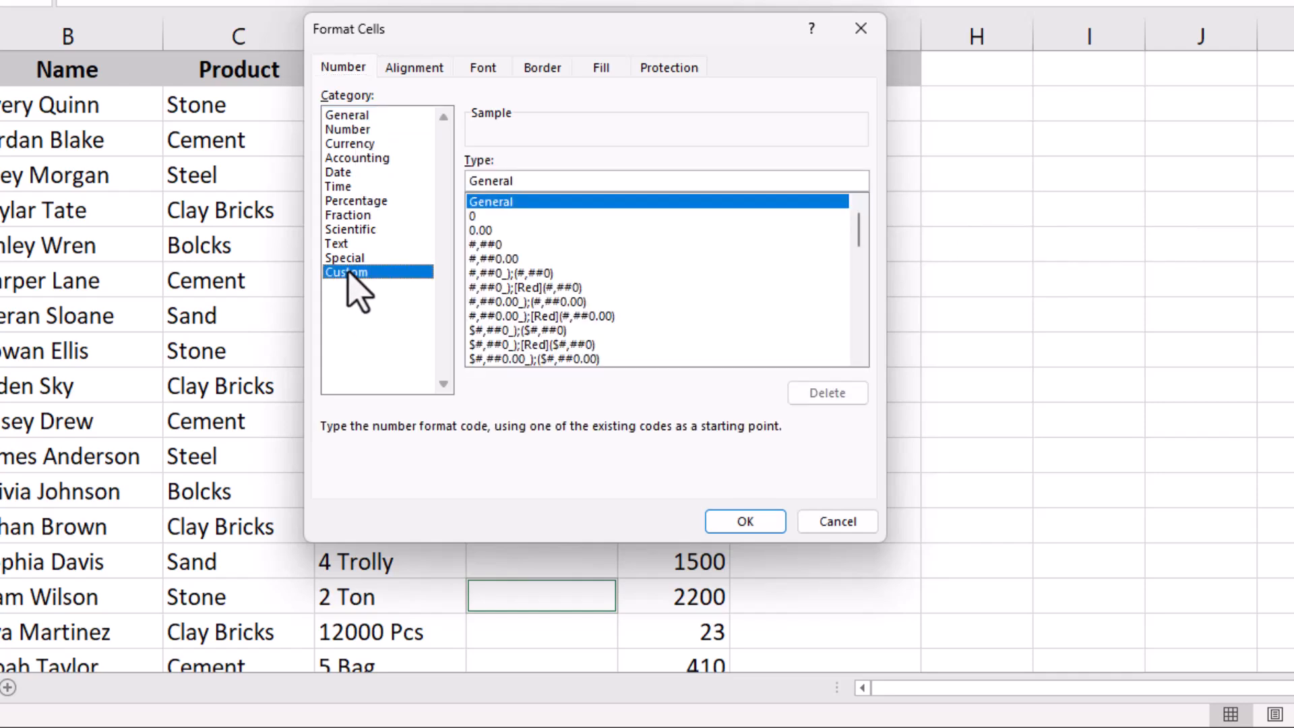
click(543, 180)
drag(541, 180, 433, 188)
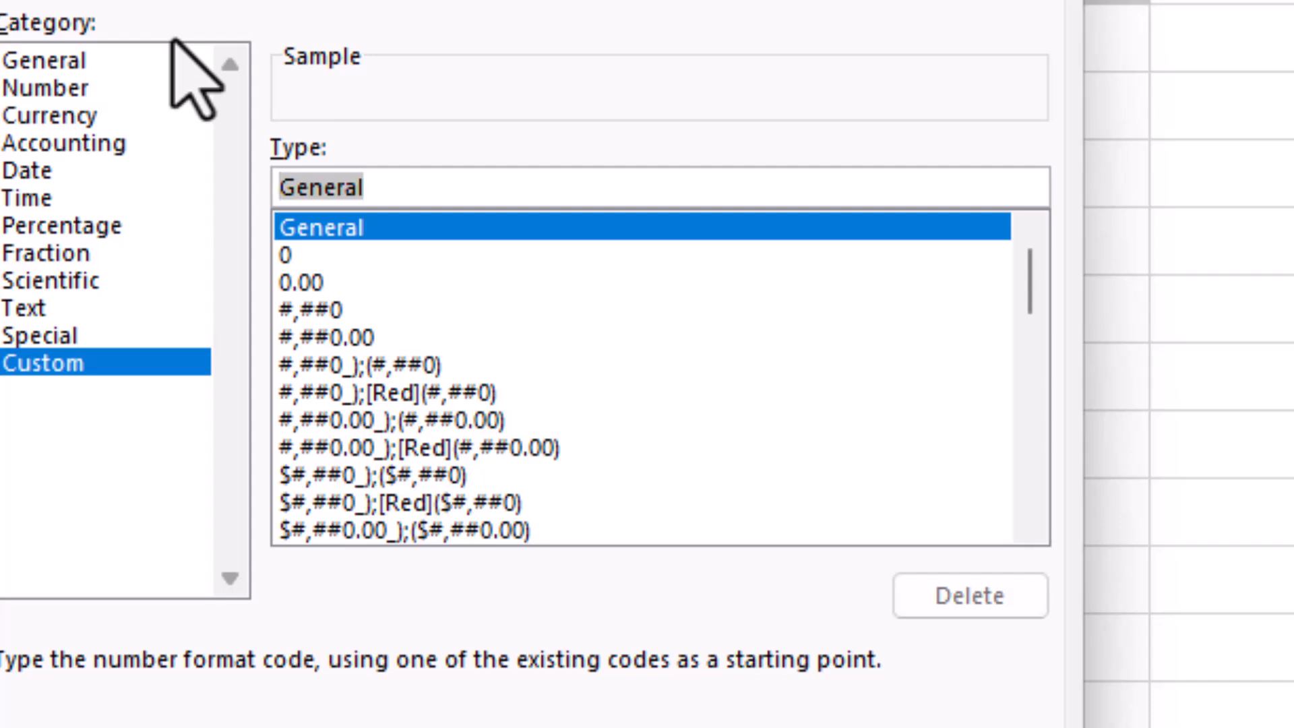
text(0)
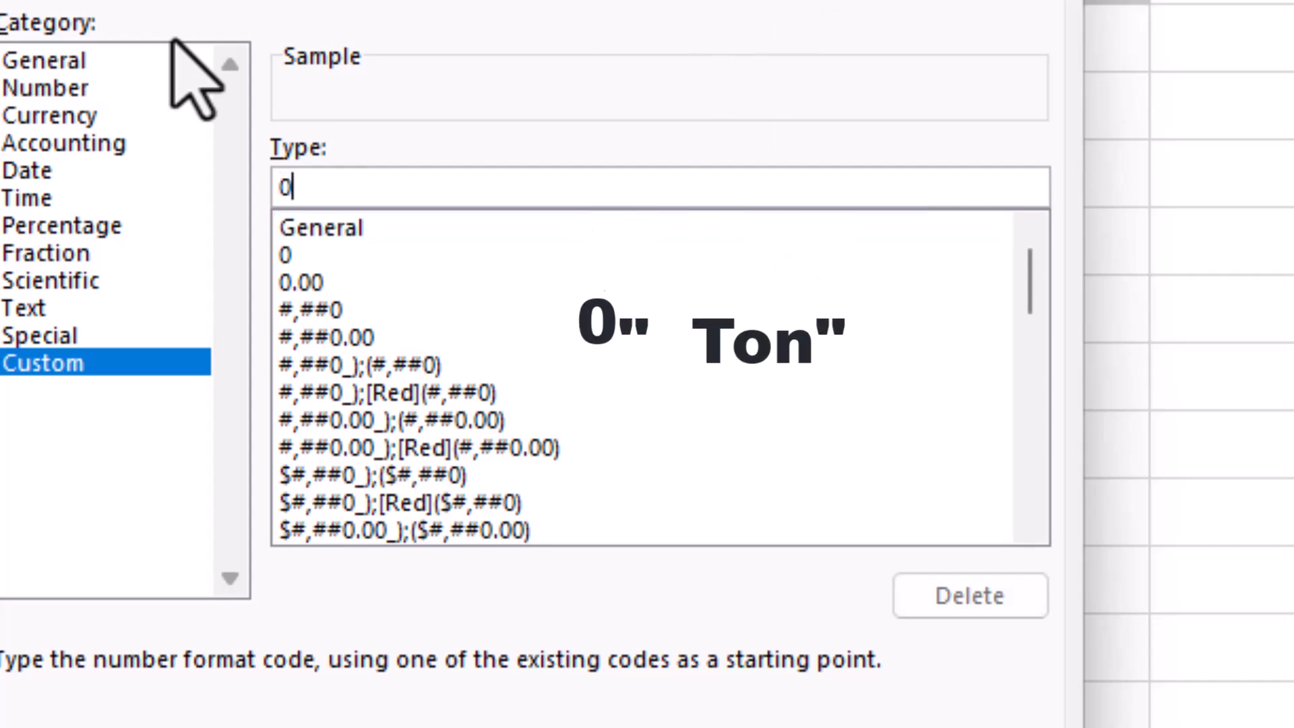
text(" Ton")
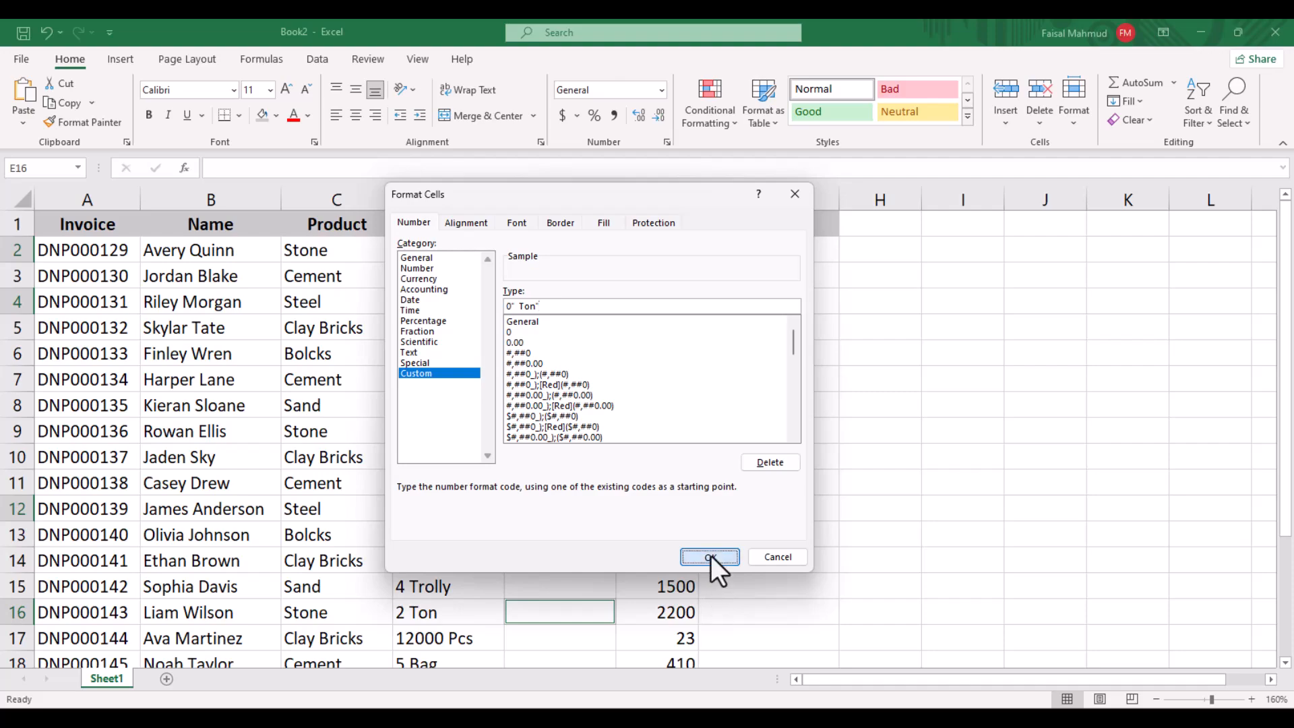
click(710, 555)
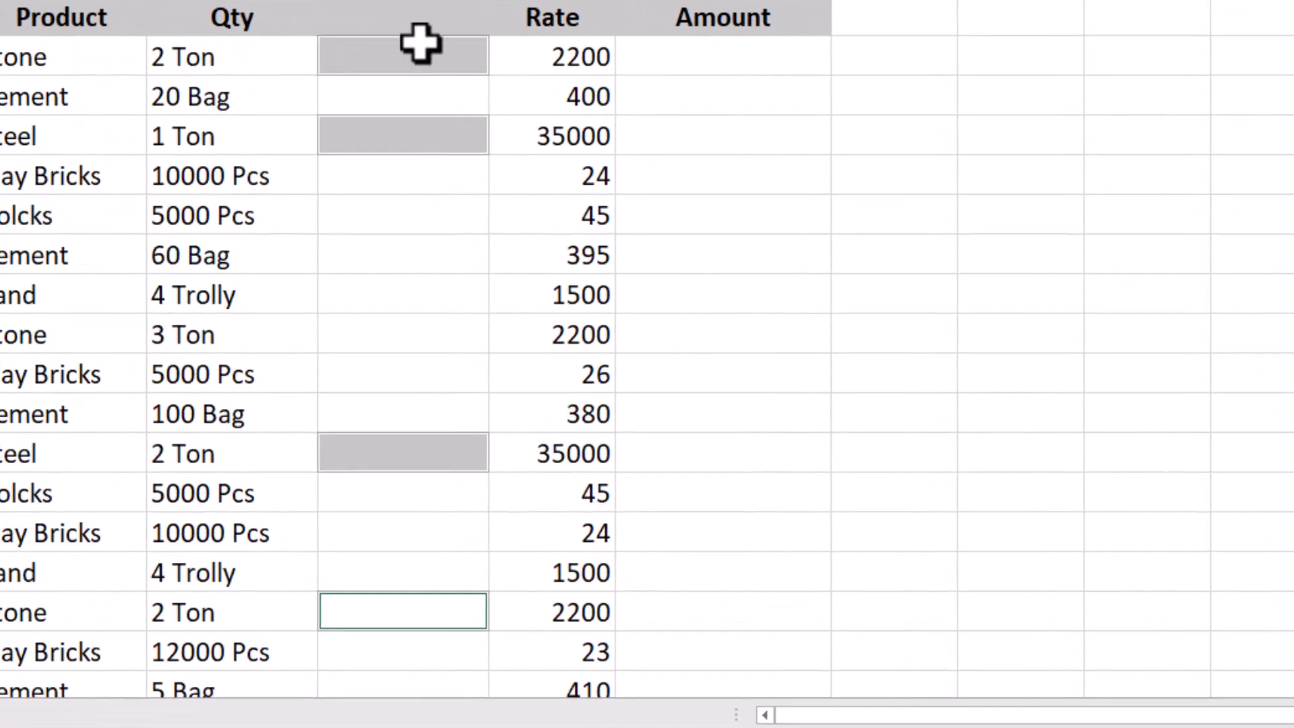
- Enter the ton quantities 2 in E2 and 1 in E4
click(418, 56)
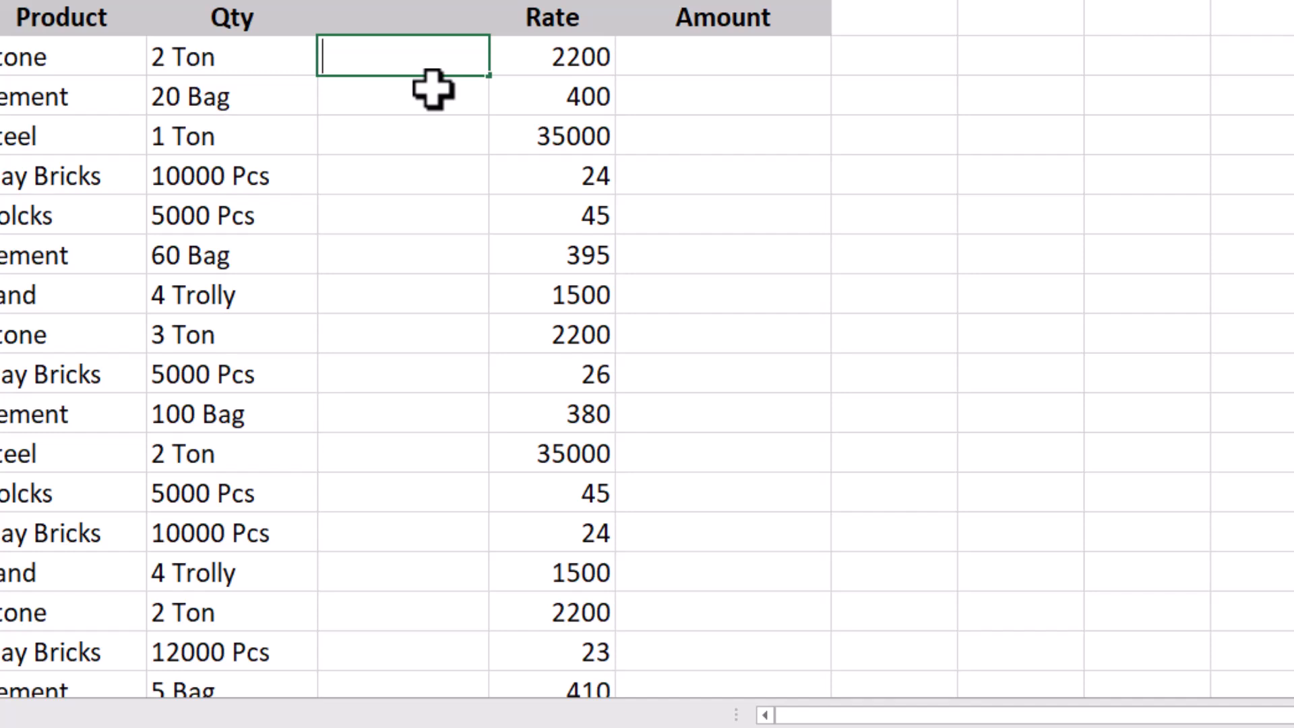
text(2)
key(Return)
key(Return)
key(Return)
key(Return)
key(Return)
key(Return)
key(Return)
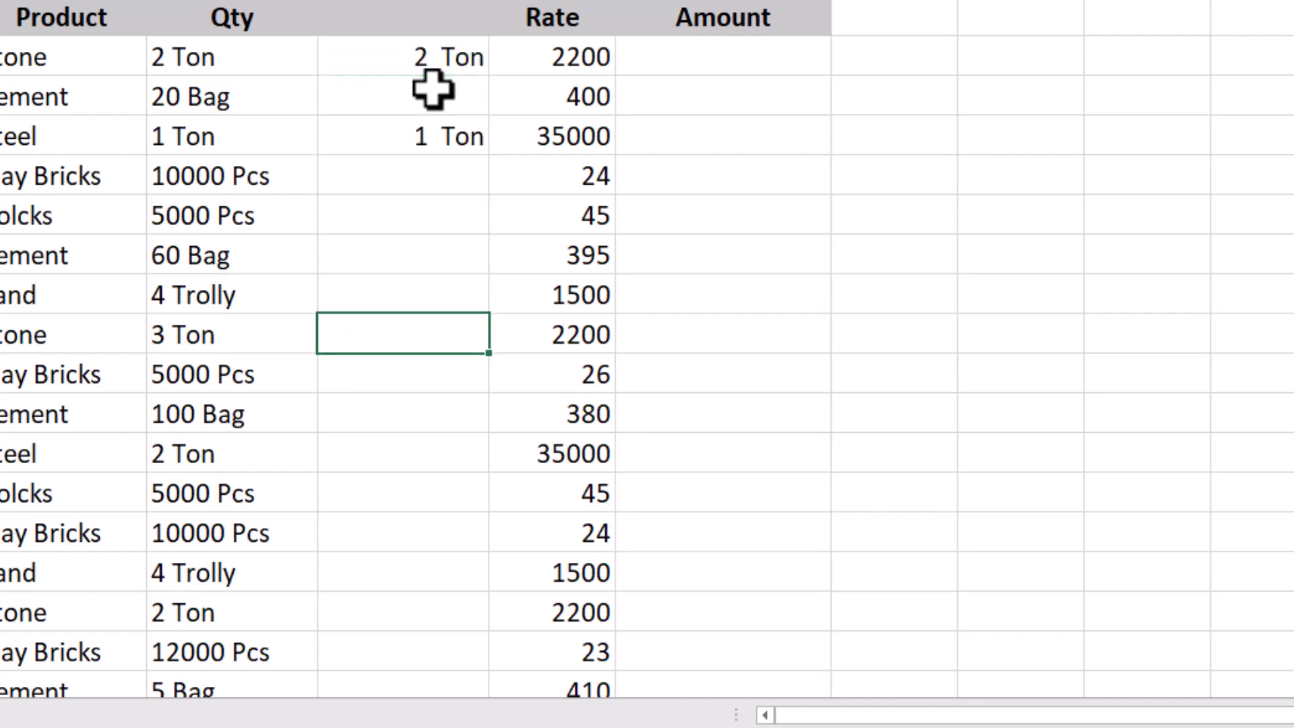
- Enter the ton quantities 3 in E9 and 2 in E12
key(Return)
key(Return)
key(Return)
key(Return)
key(Up)
text(2)
key(Return)
key(Return)
key(Return)
key(Return)
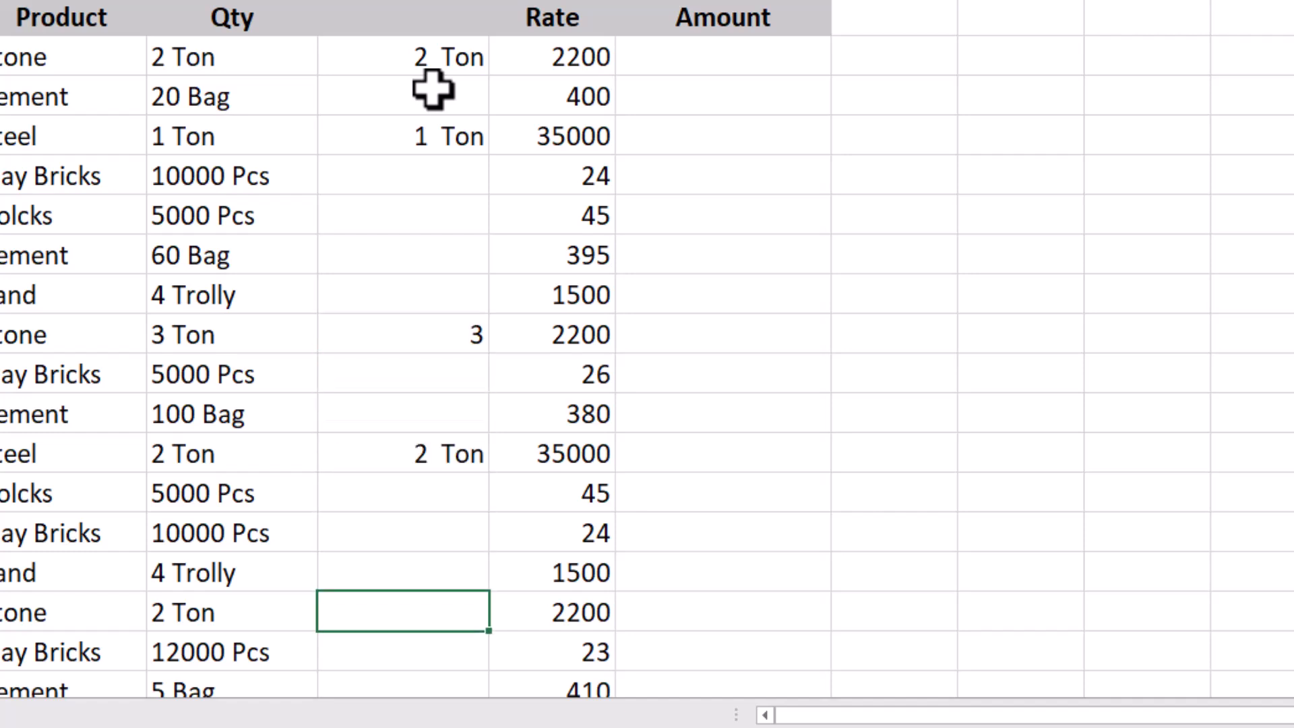
- Enter the ton quantity 2 in E16 and return to the top of column E
key(Down)
key(Down)
key(Down)
key(Up)
key(Up)
key(Up)
key(Up)
key(Up)
key(Up)
key(Up)
key(Up)
key(Up)
key(Up)
key(Up)
key(Up)
key(Up)
key(Up)
key(Up)
key(Up)
key(Up)
key(Up)
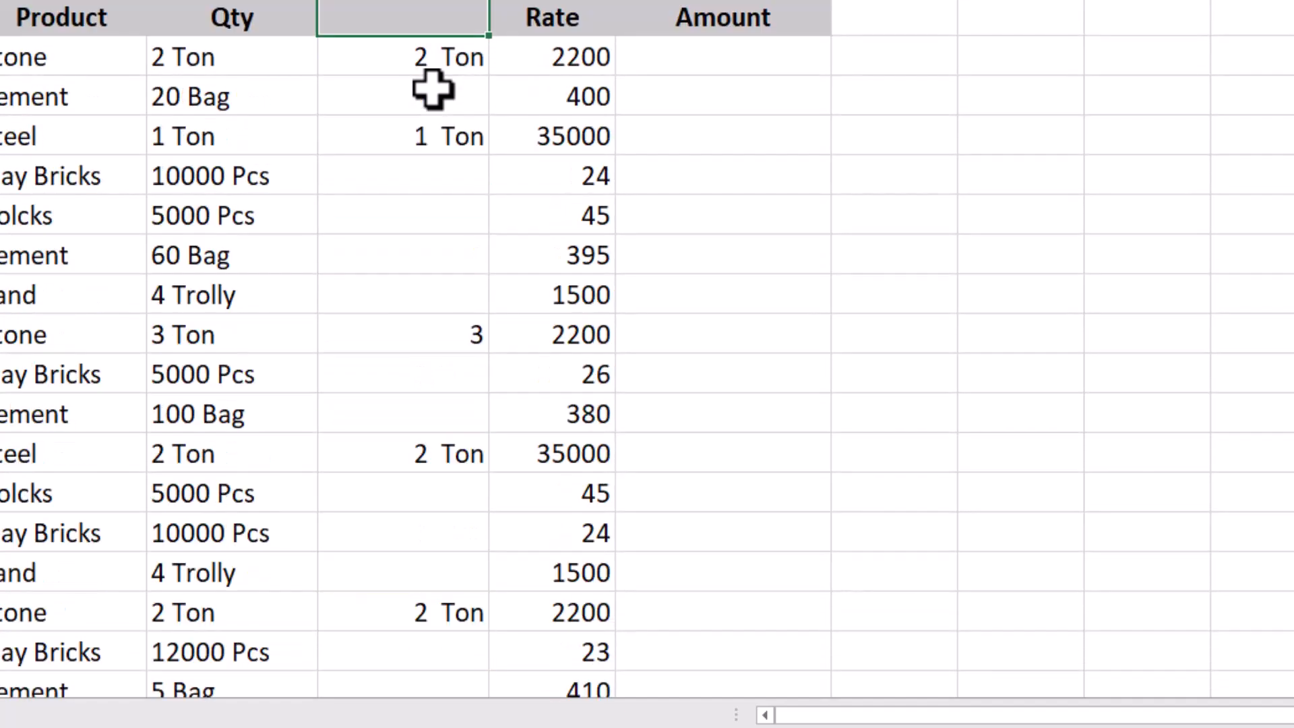
- Check the stored values behind the ton quantities in E2 and E4
click(475, 57)
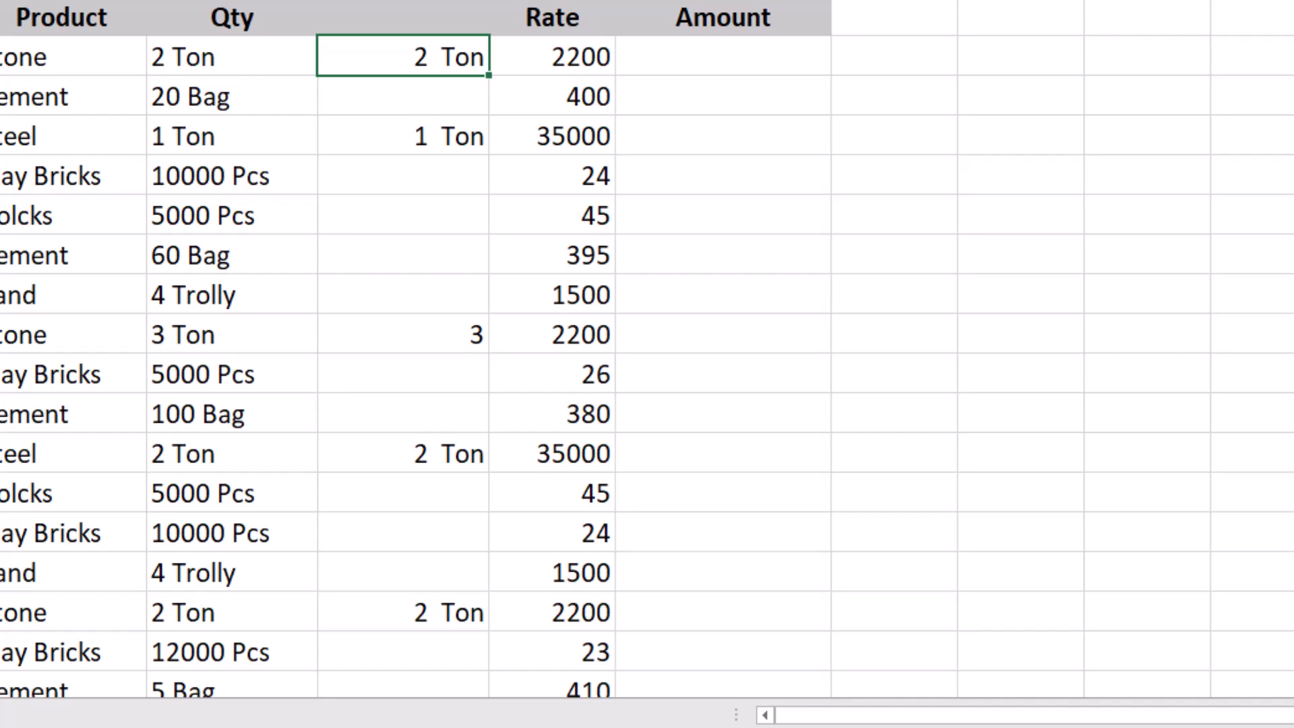
click(416, 129)
click(1, 1)
click(429, 57)
click(820, 260)
click(433, 161)
click(403, 131)
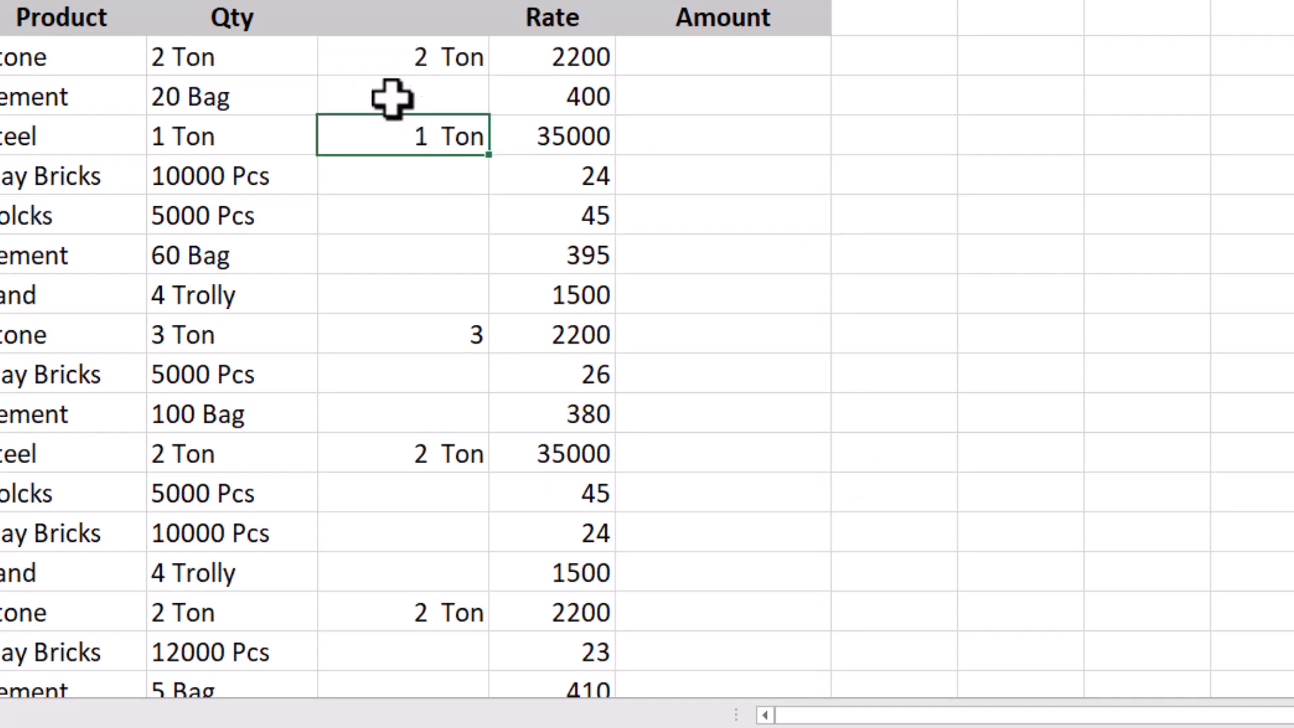
- Apply the custom number format 0" Bag" to the bag rows' cells E3, E7, E11 and E18
click(415, 99)
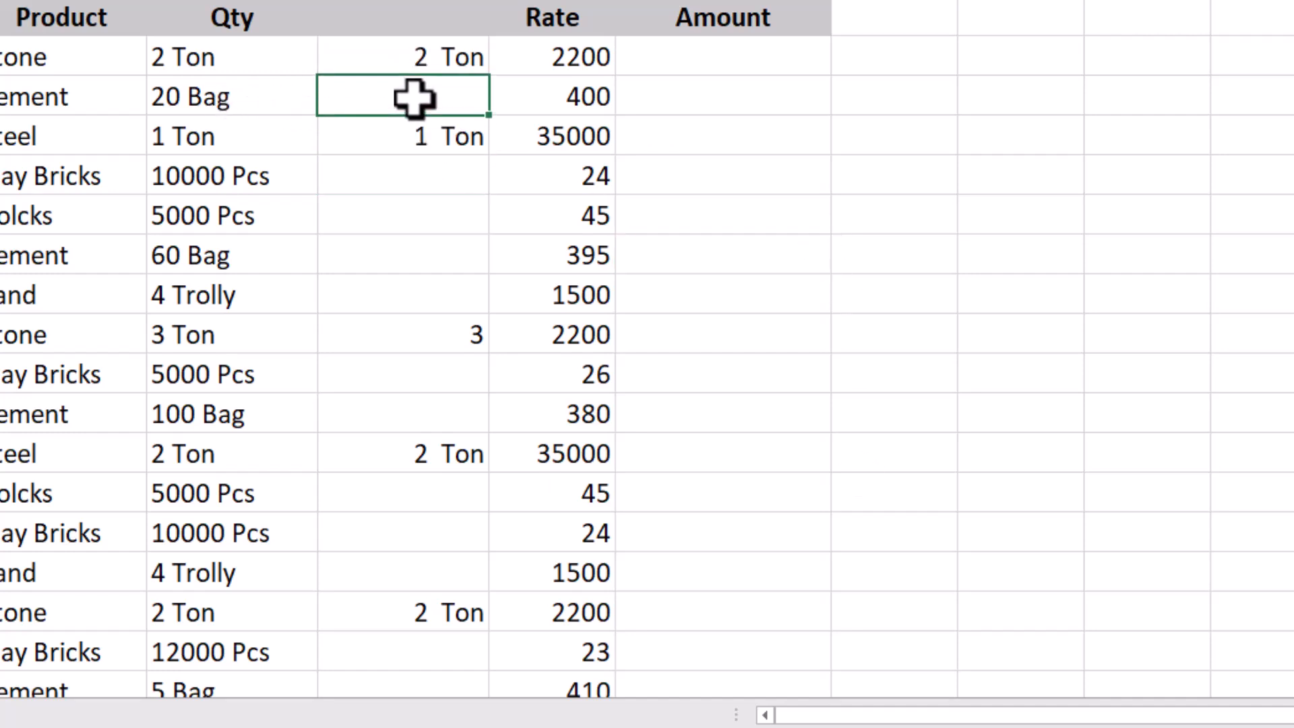
ctrl+click(391, 251)
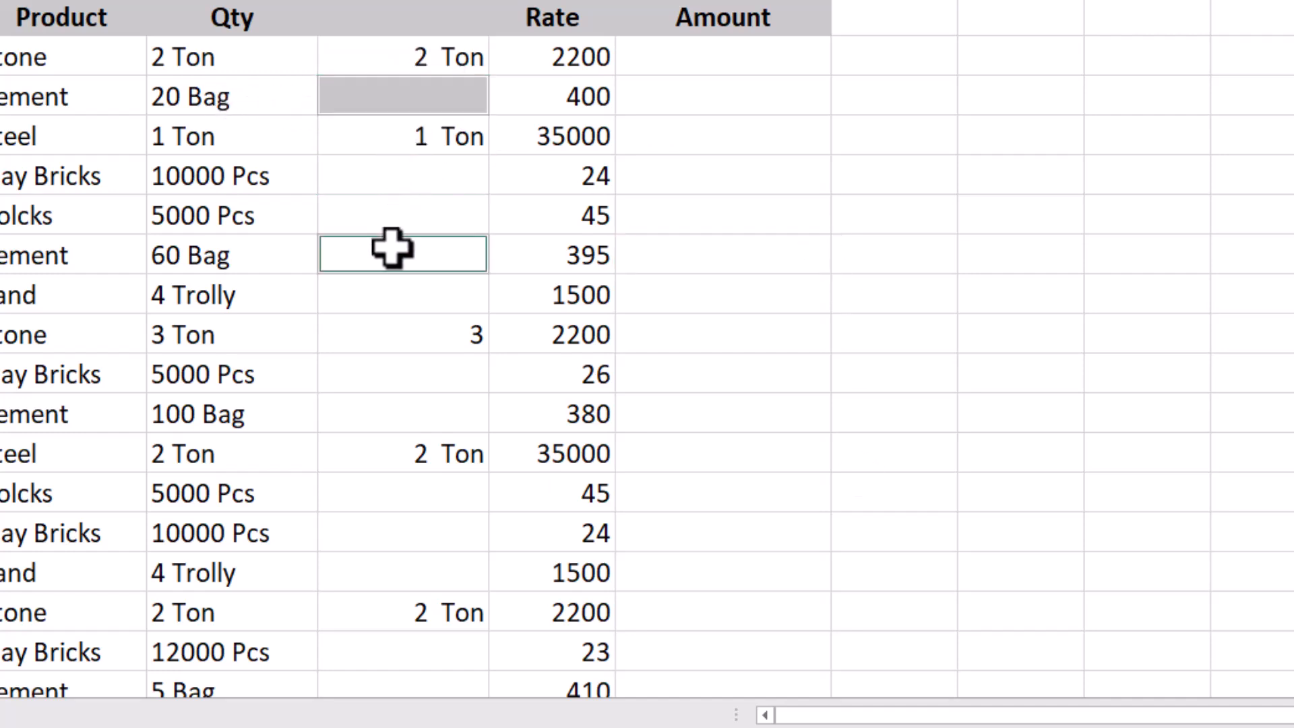
ctrl+click(434, 413)
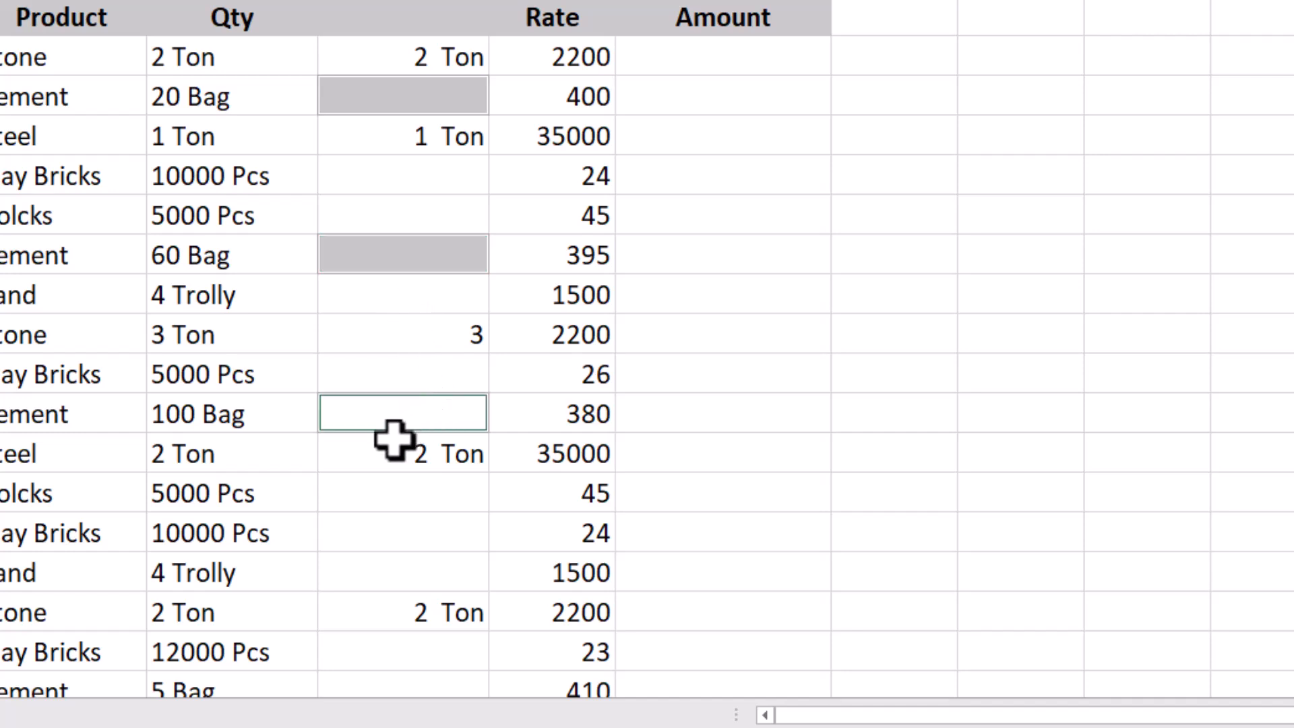
scroll(394, 441, down, 1)
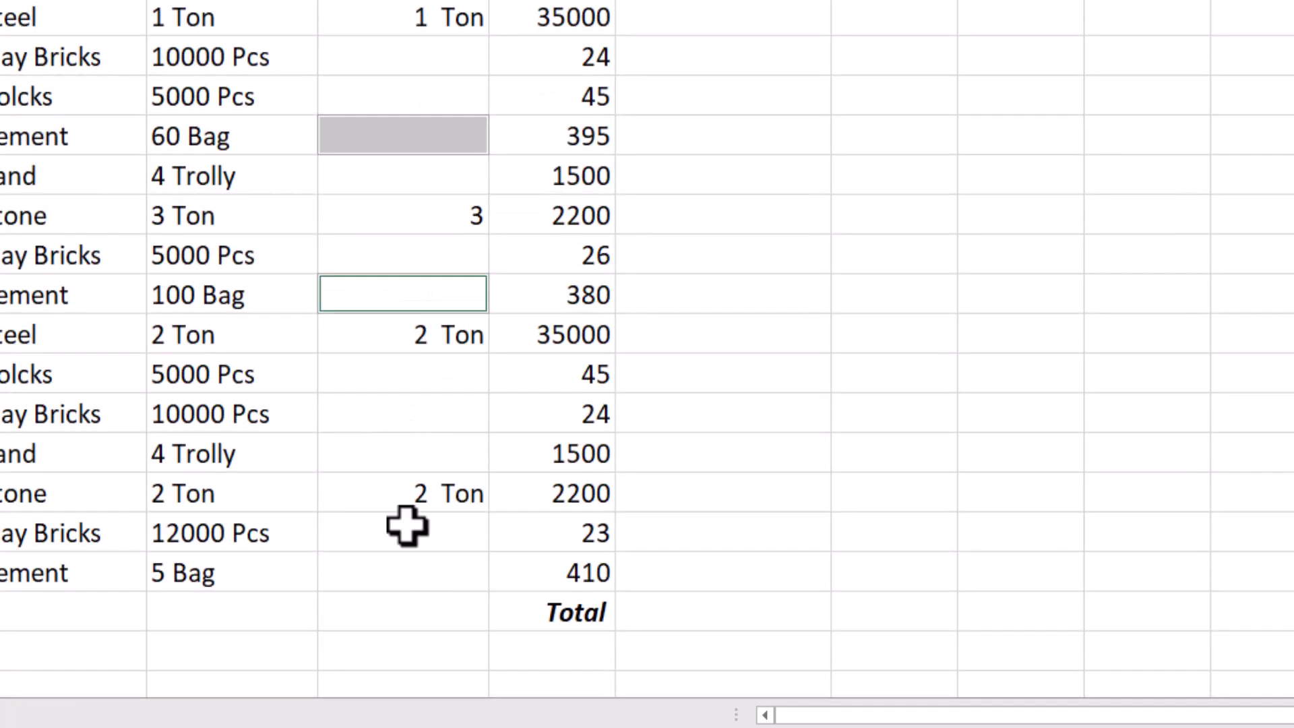
ctrl+click(398, 569)
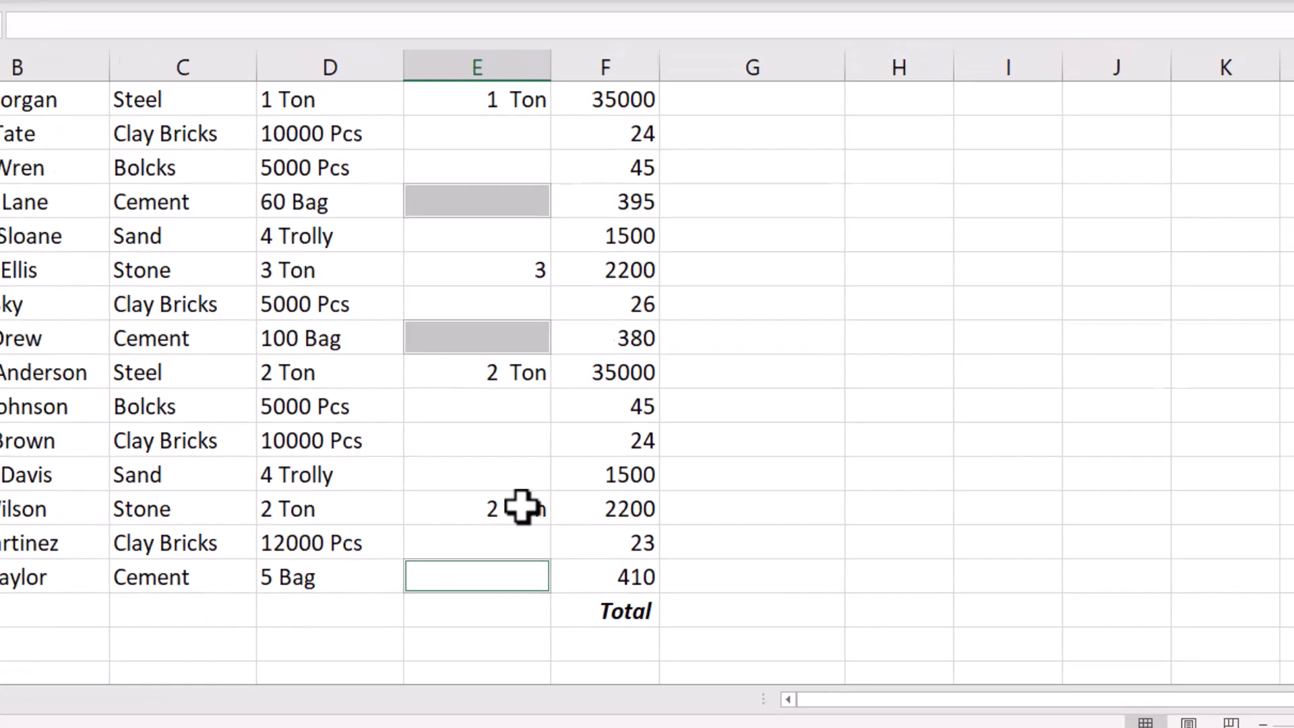
key(ctrl+1)
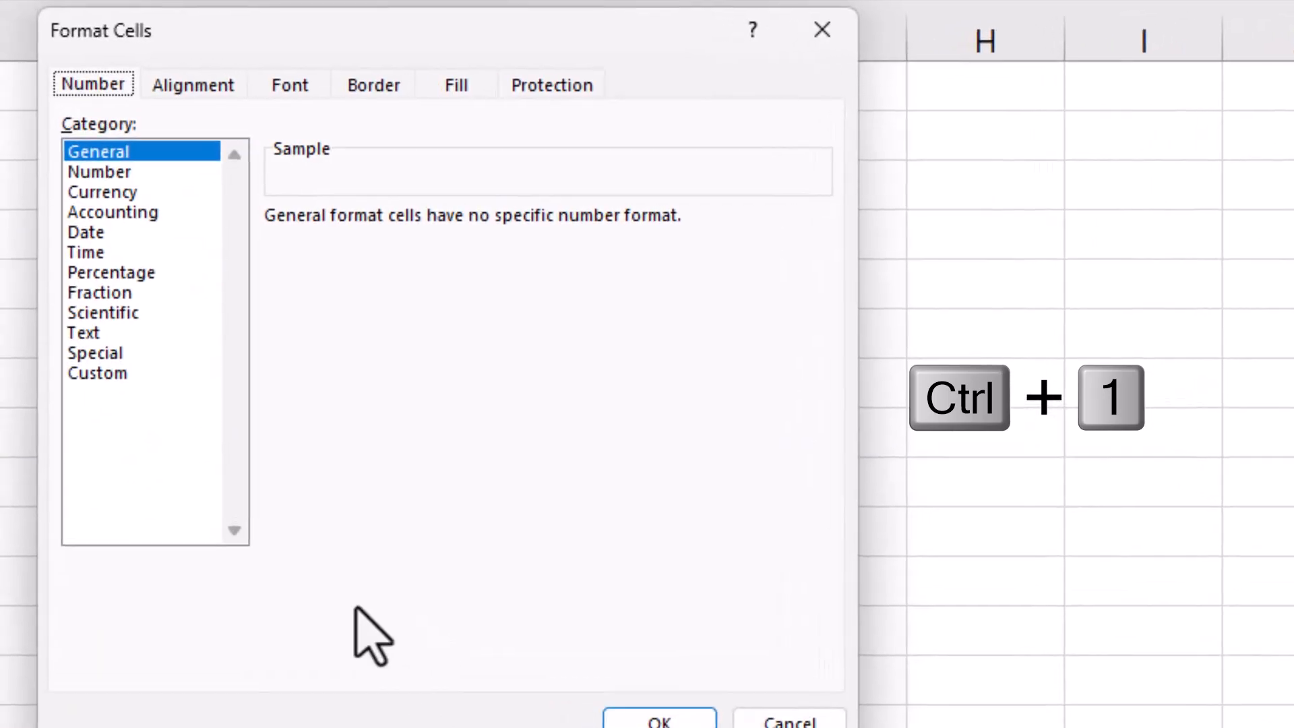
click(112, 374)
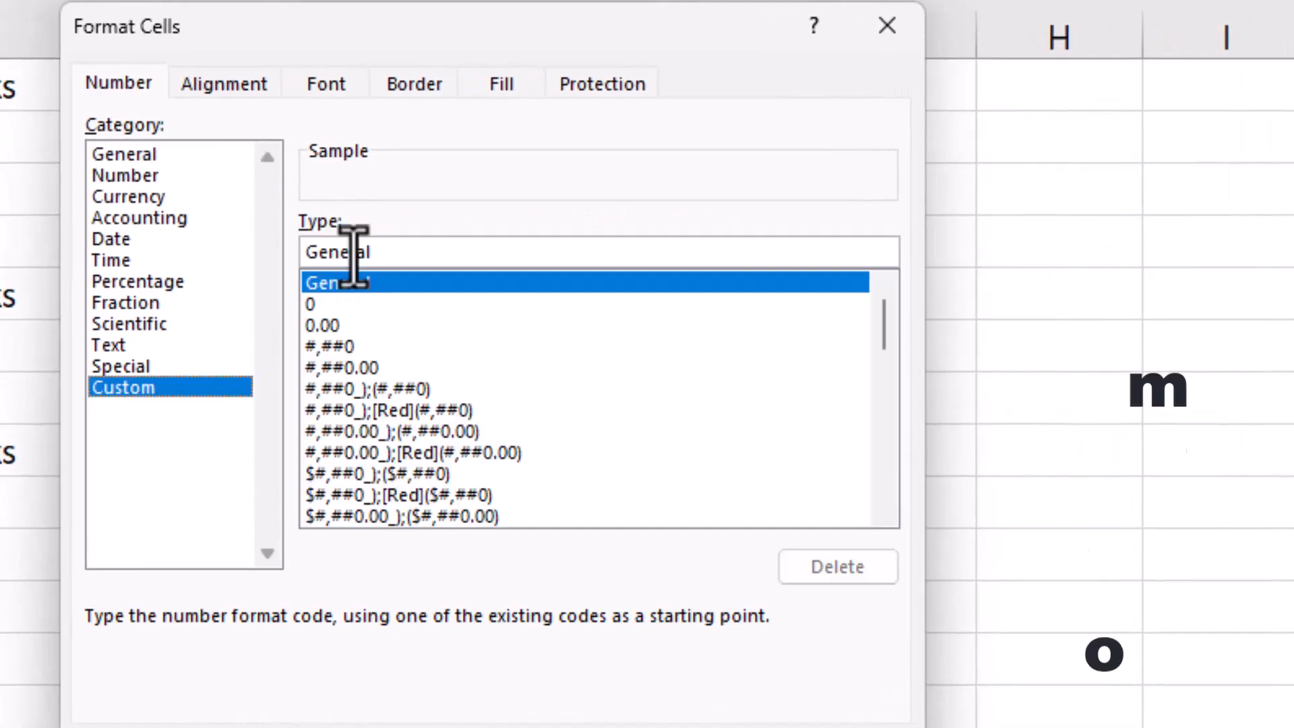
double_click(375, 249)
text(0)
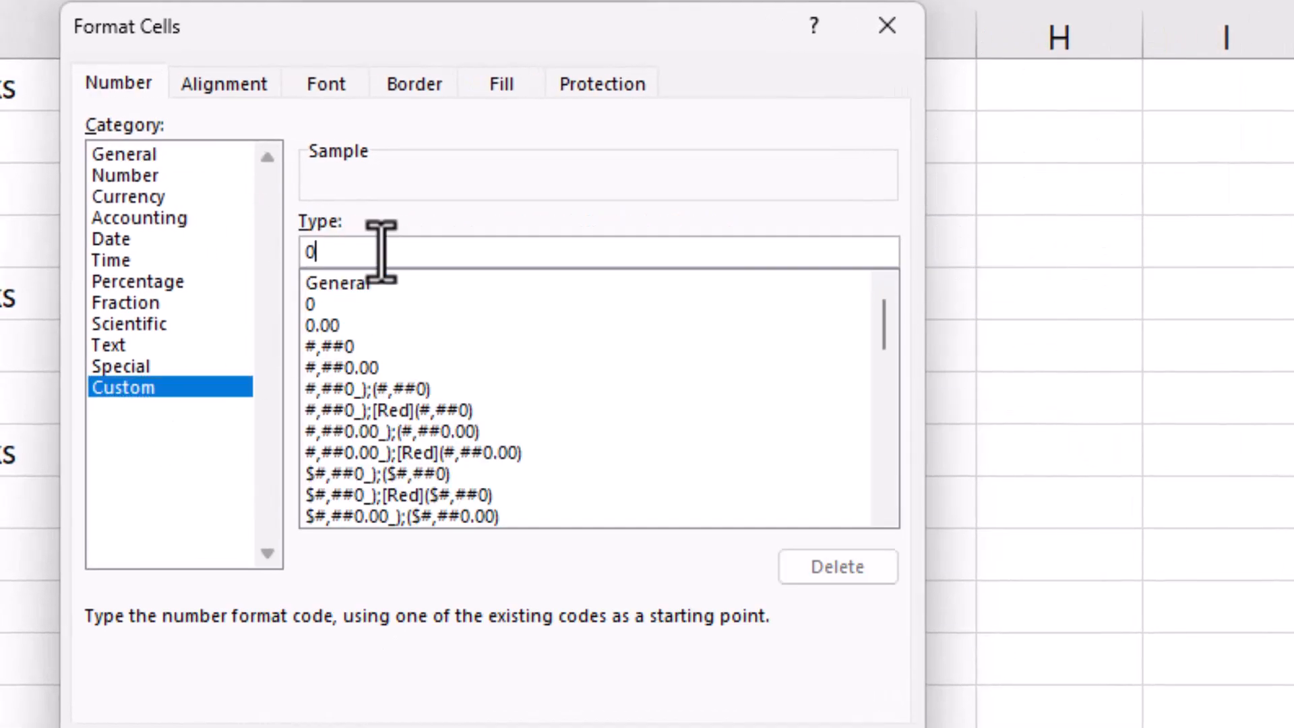
text(" Bag)
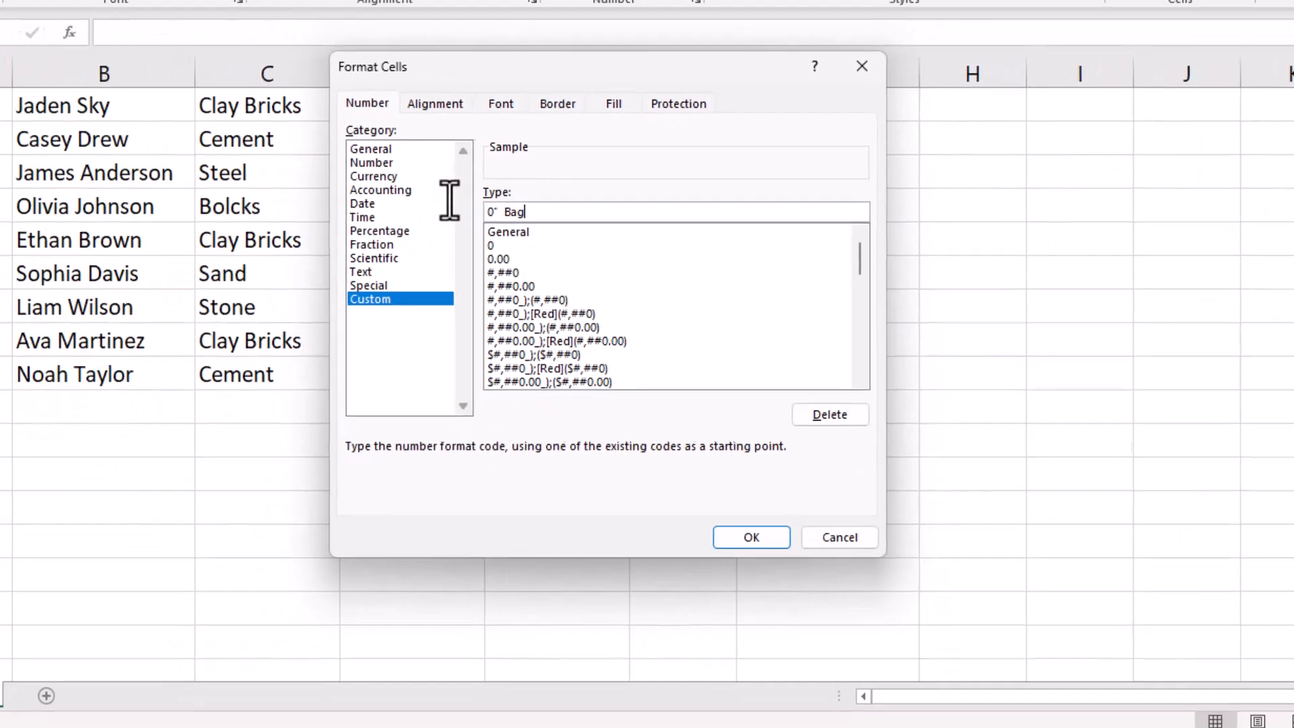
text(")
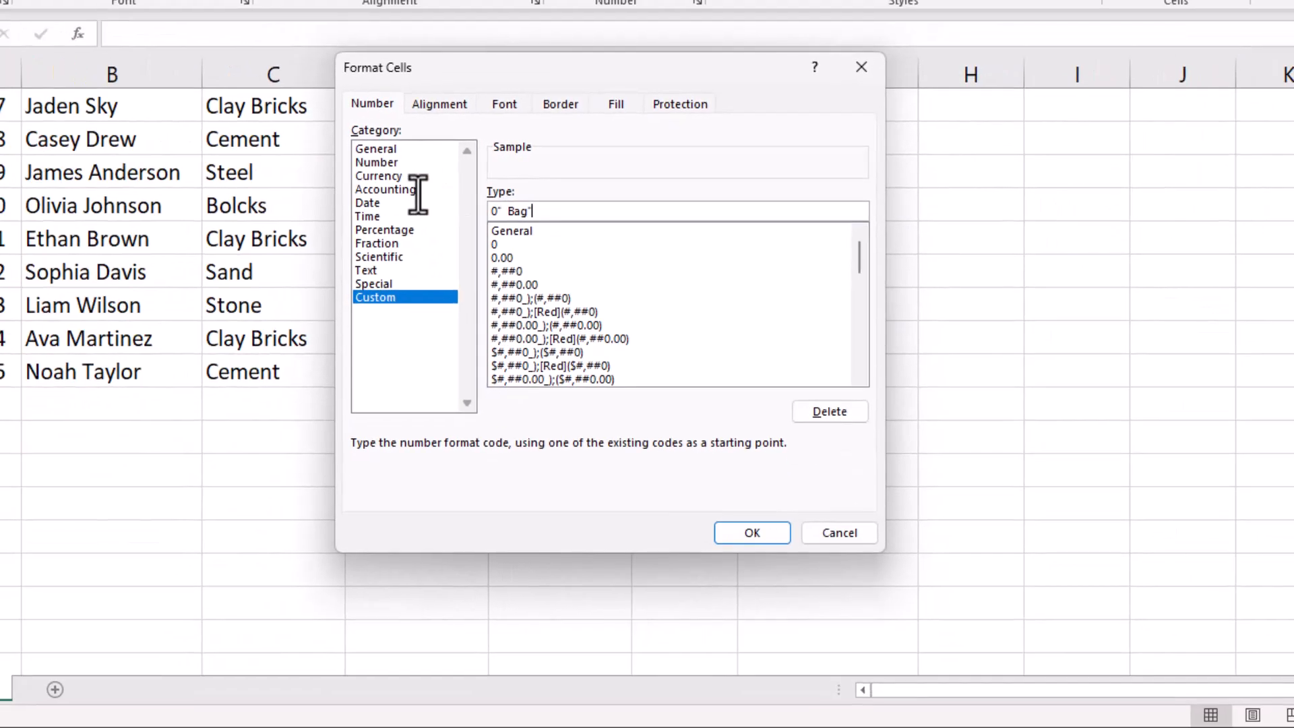
key(Return)
- Apply the custom number format 0" Pcs" to the piece rows' cells E5, E6, E10, E13, E14 and E17
scroll(419, 231, up, 3)
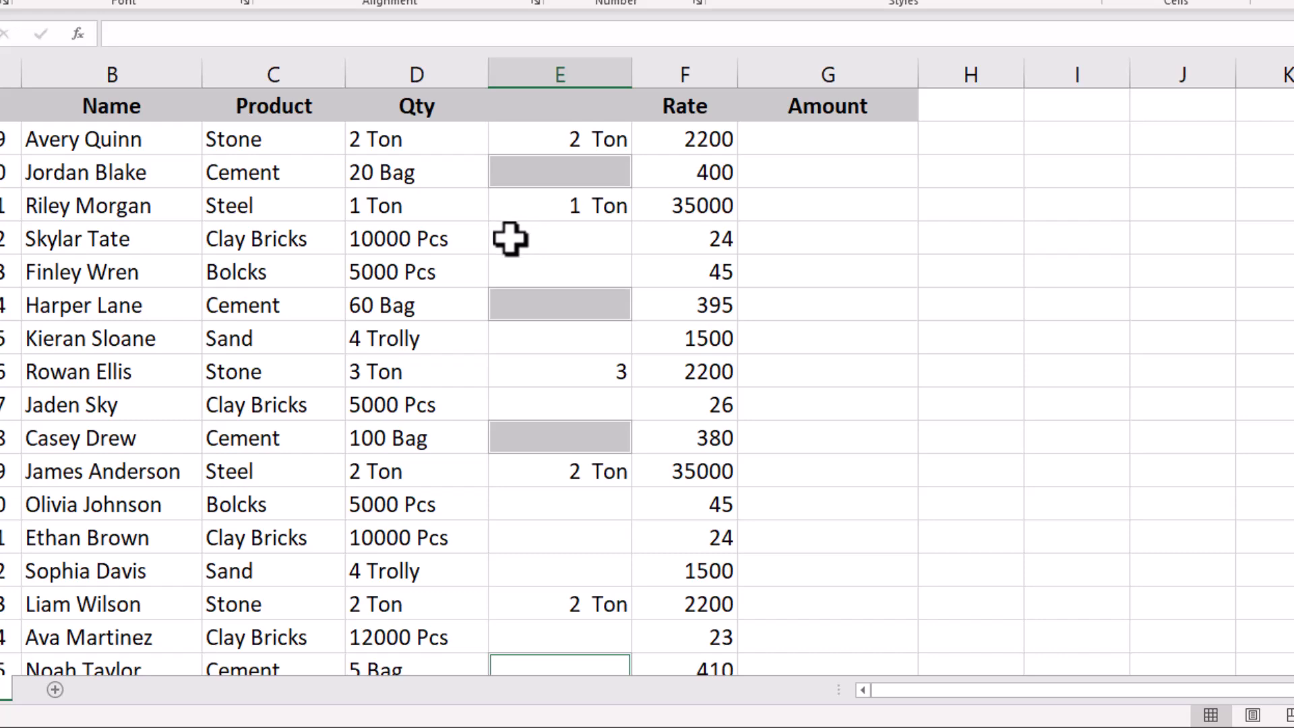
click(481, 241)
click(570, 241)
ctrl+click(573, 272)
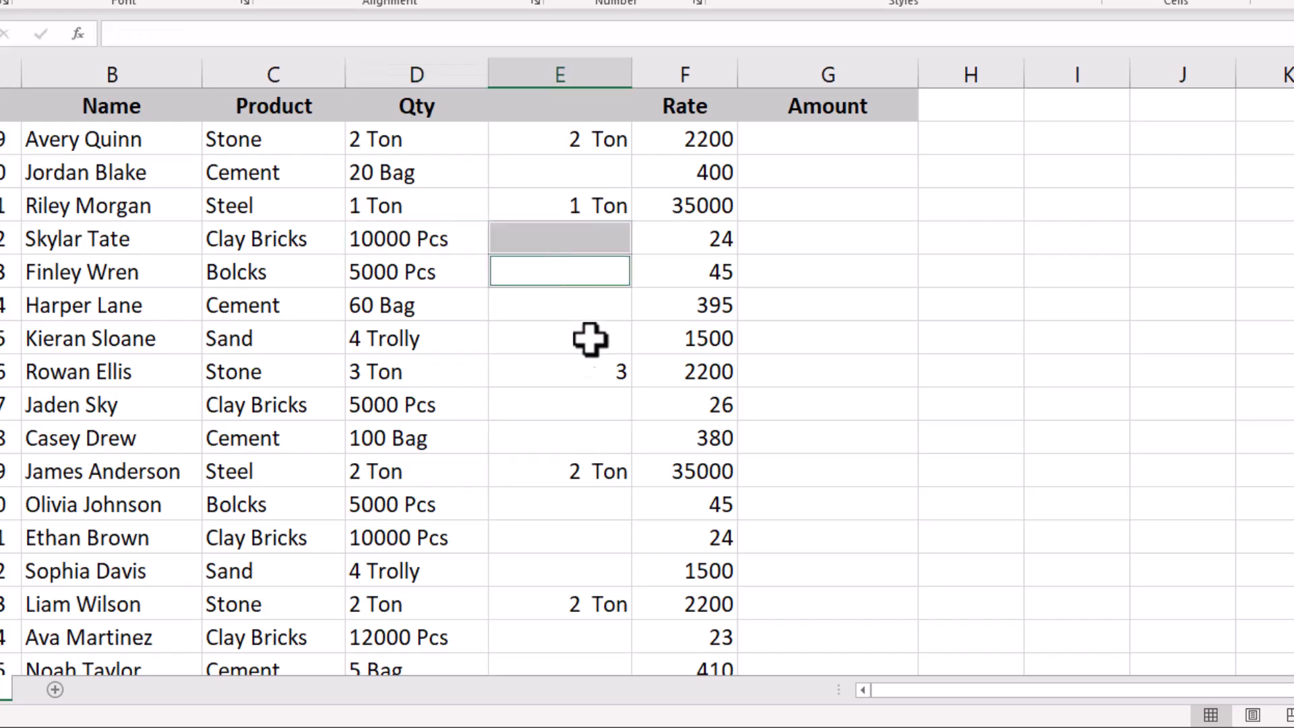
ctrl+click(563, 408)
ctrl+click(570, 516)
ctrl+click(557, 548)
scroll(556, 548, down, 1)
ctrl+click(542, 539)
key(ctrl+1)
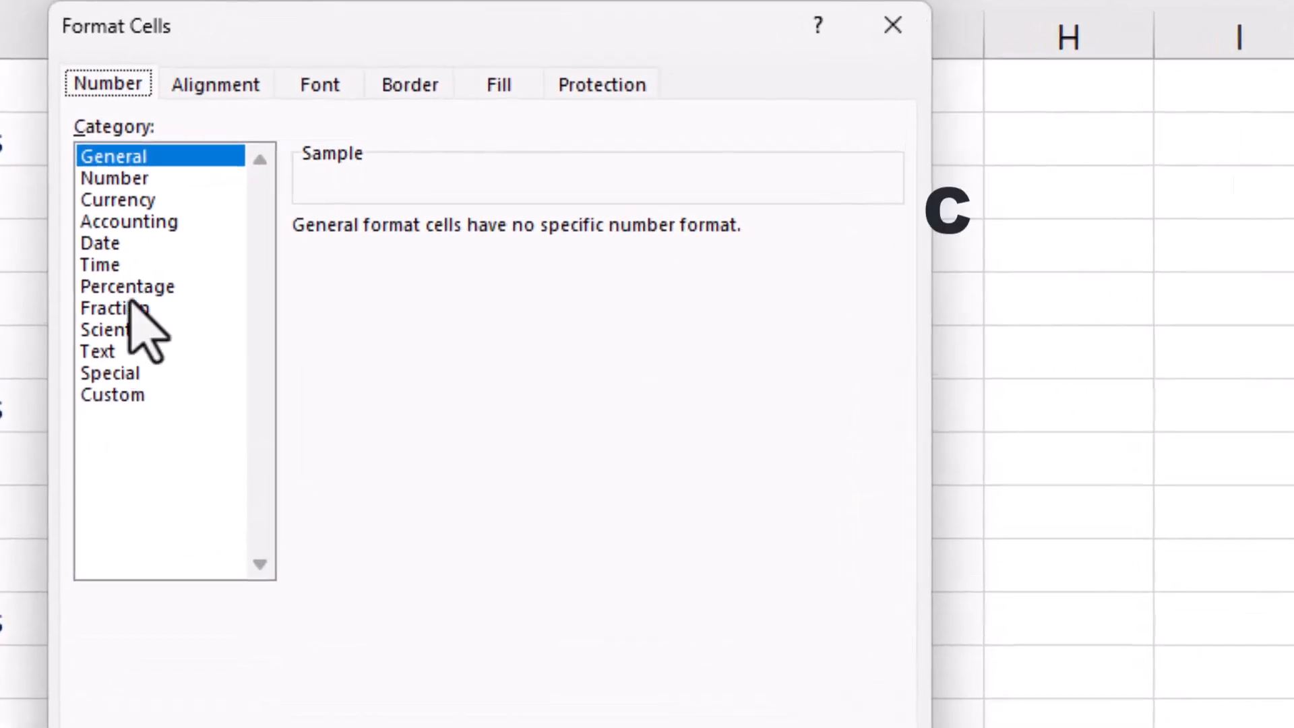
click(114, 395)
drag(367, 257, 189, 259)
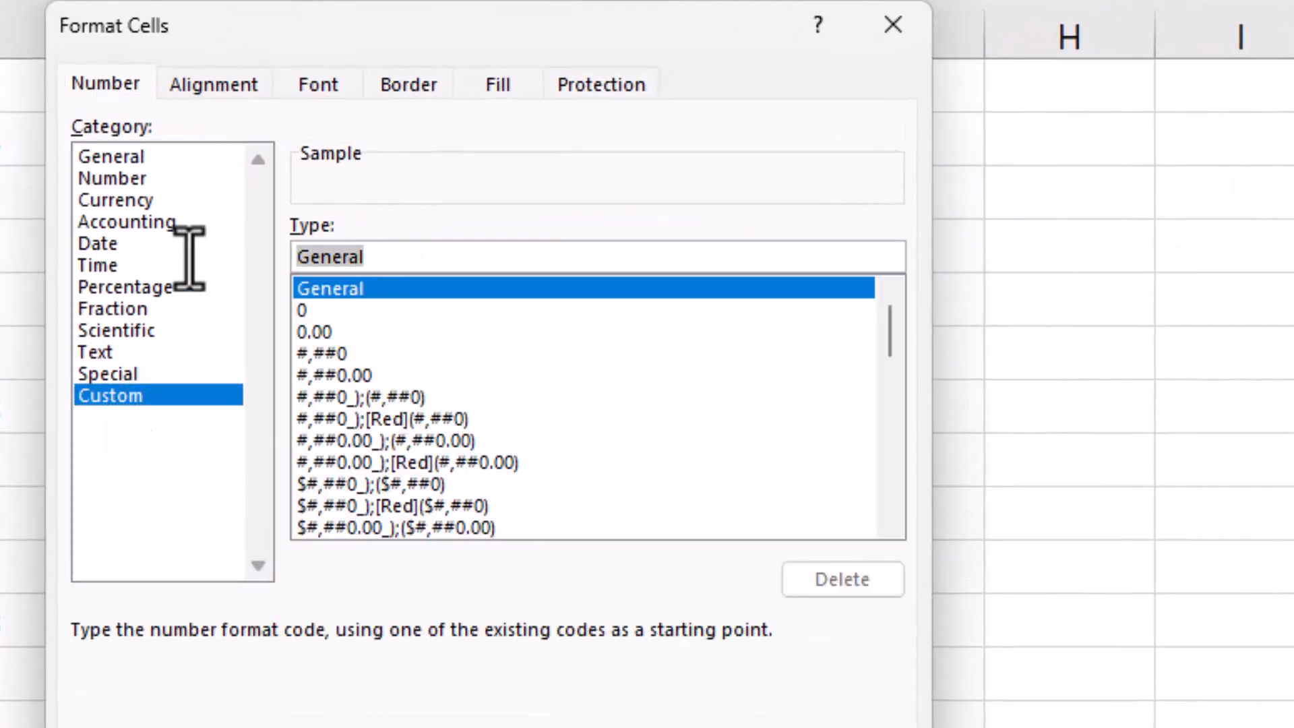
text(0" Pc)
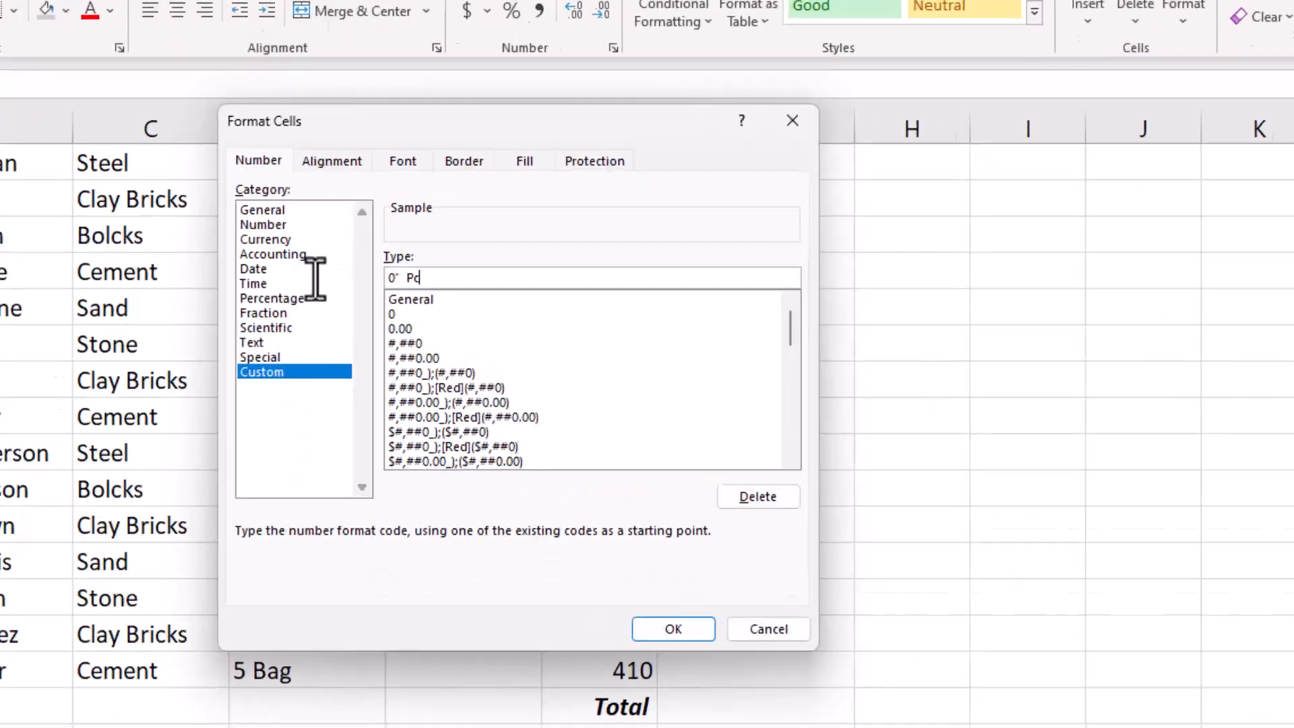
text(s")
key(Return)
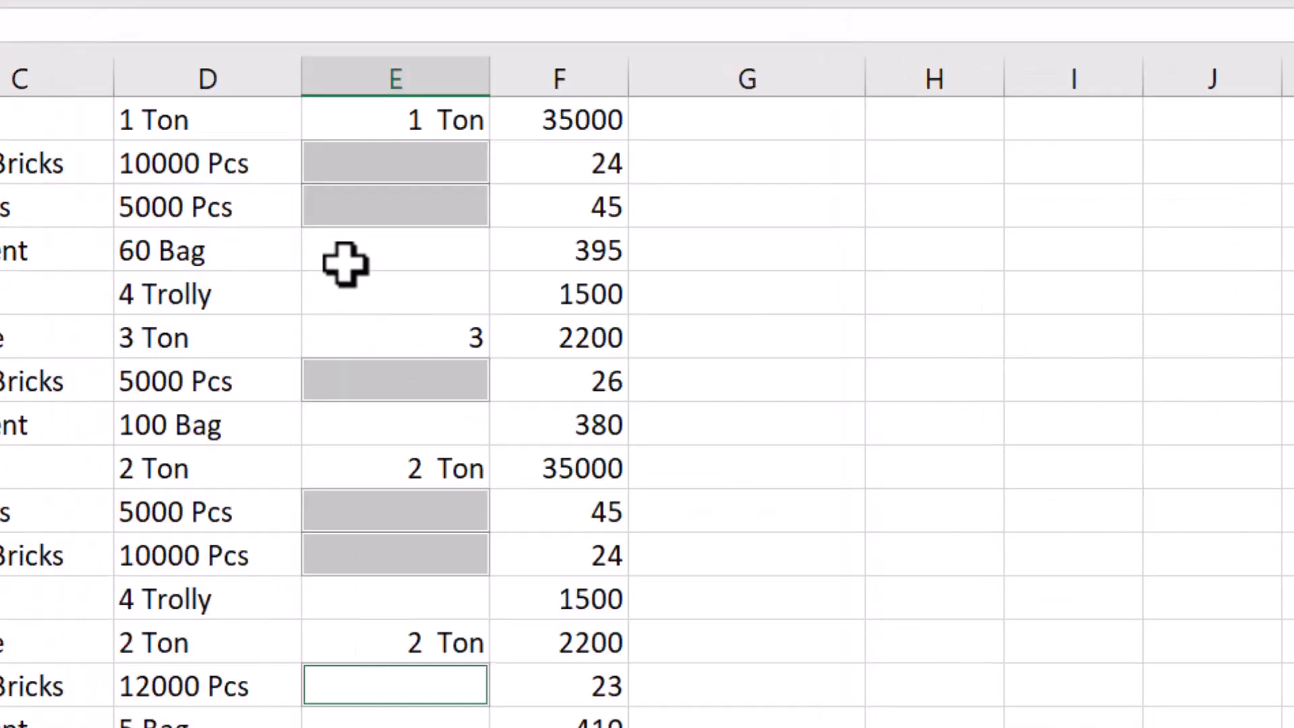
- Apply the custom number format 0" Trolly" to the sand rows' cells E8 and E15
click(387, 306)
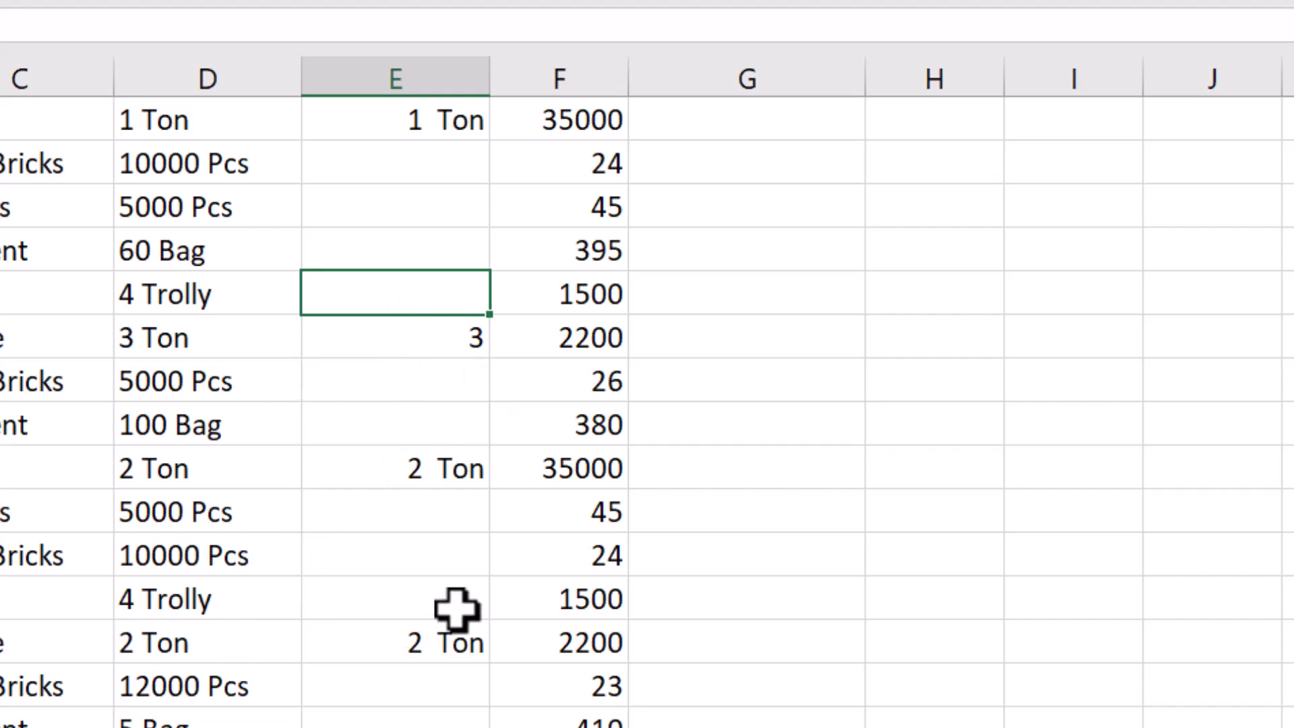
ctrl+click(438, 595)
key(ctrl+1)
click(155, 371)
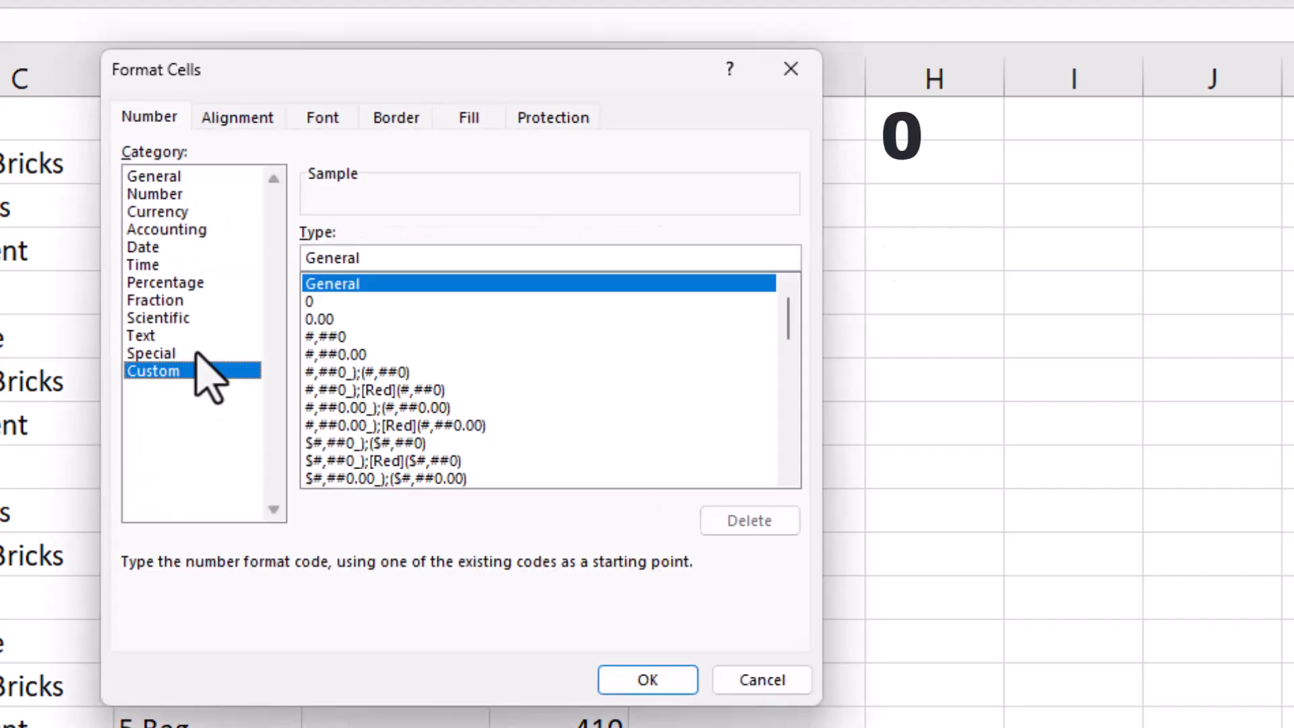
text(0" )
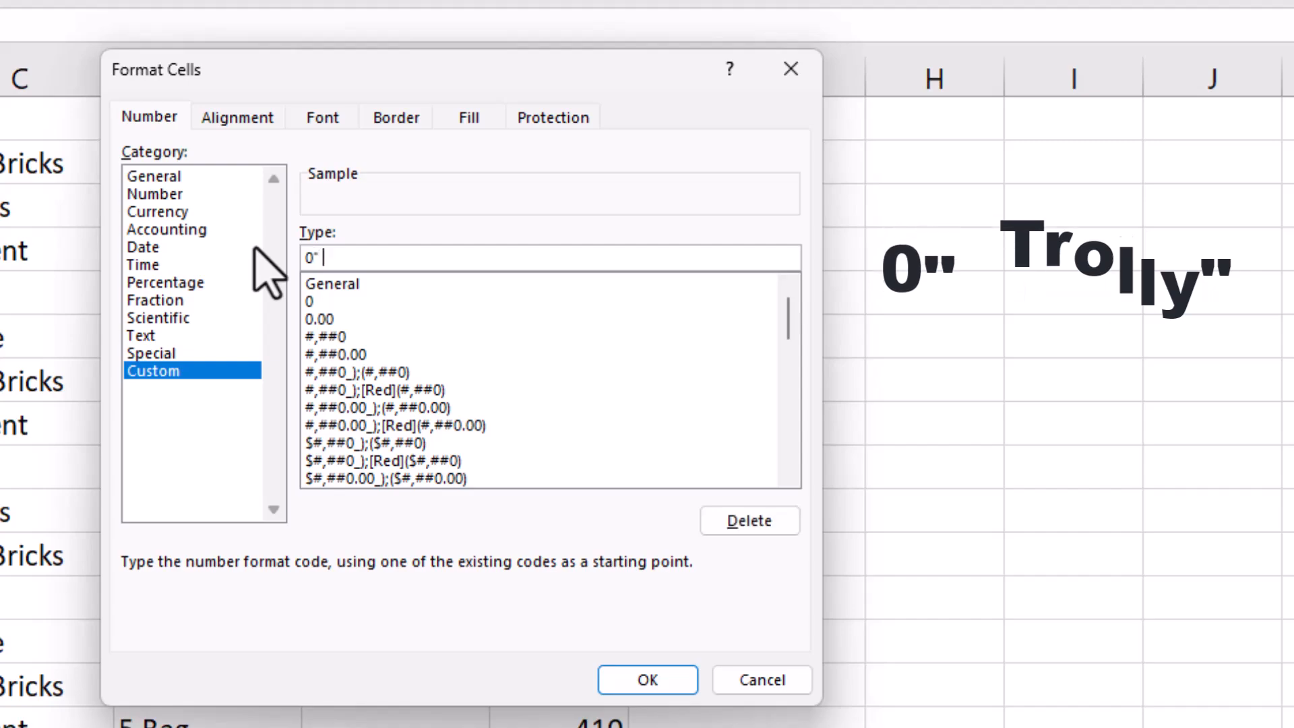
text(Trolly")
key(Return)
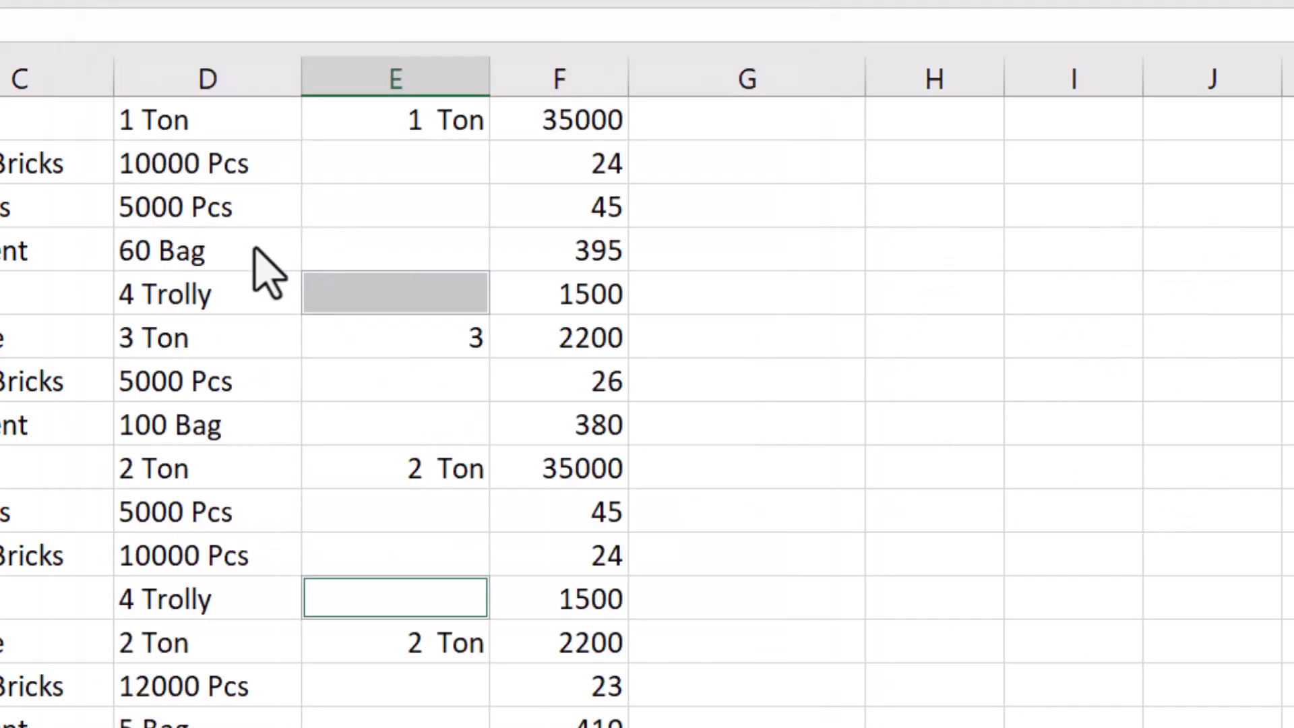
- Enter the quantities 20 in E3, 10000 in E5 and 5000 in E6
scroll(309, 232, up, 1)
click(412, 214)
text(20)
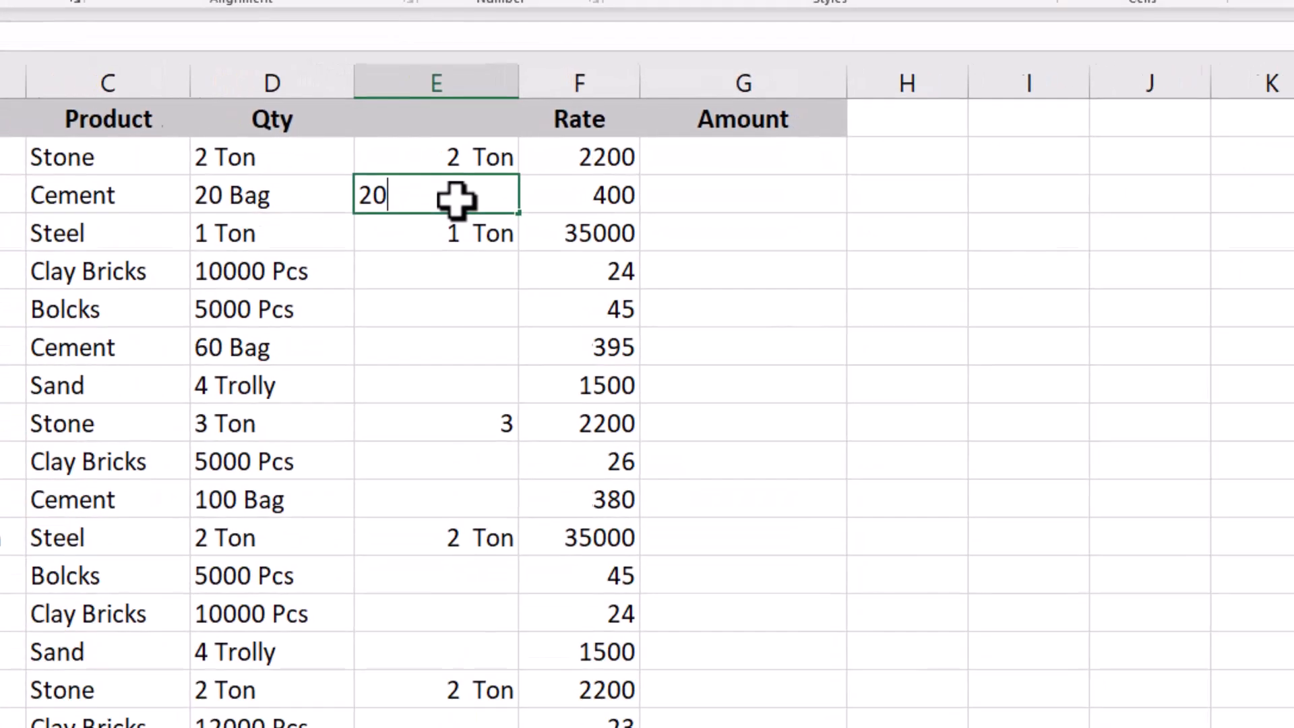
key(Return)
key(Return)
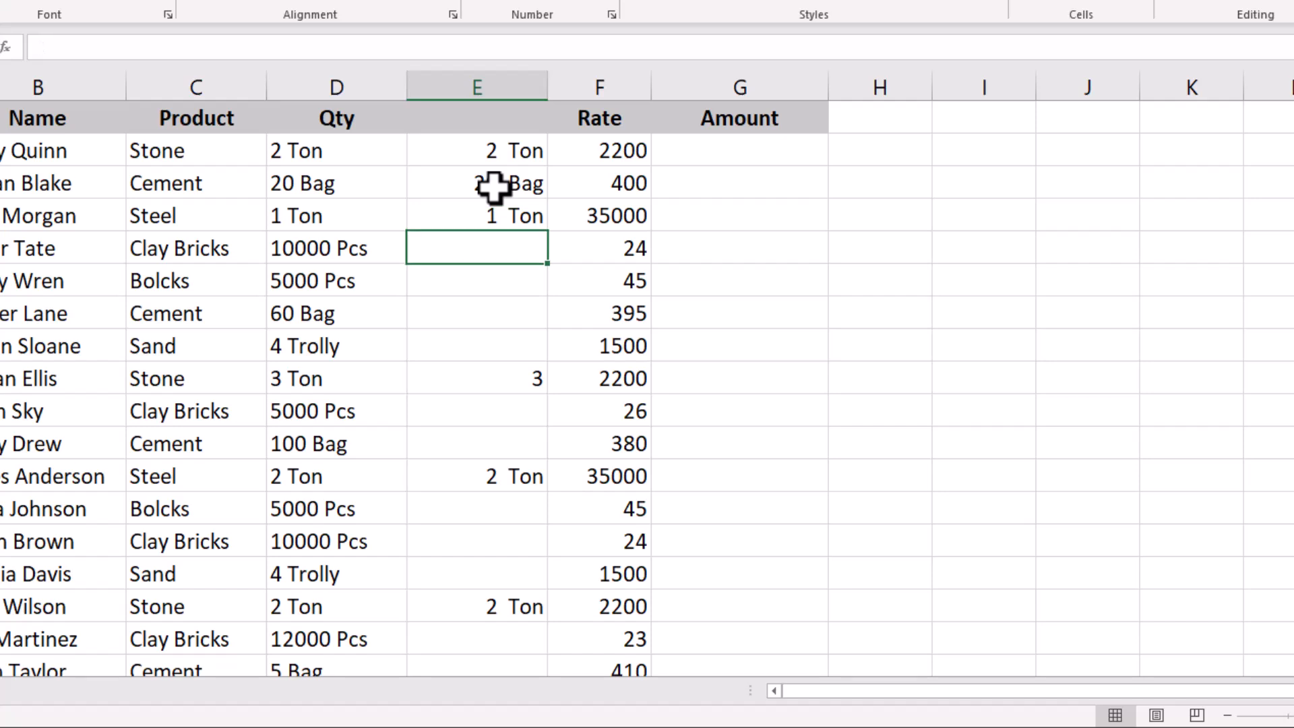
text(10000)
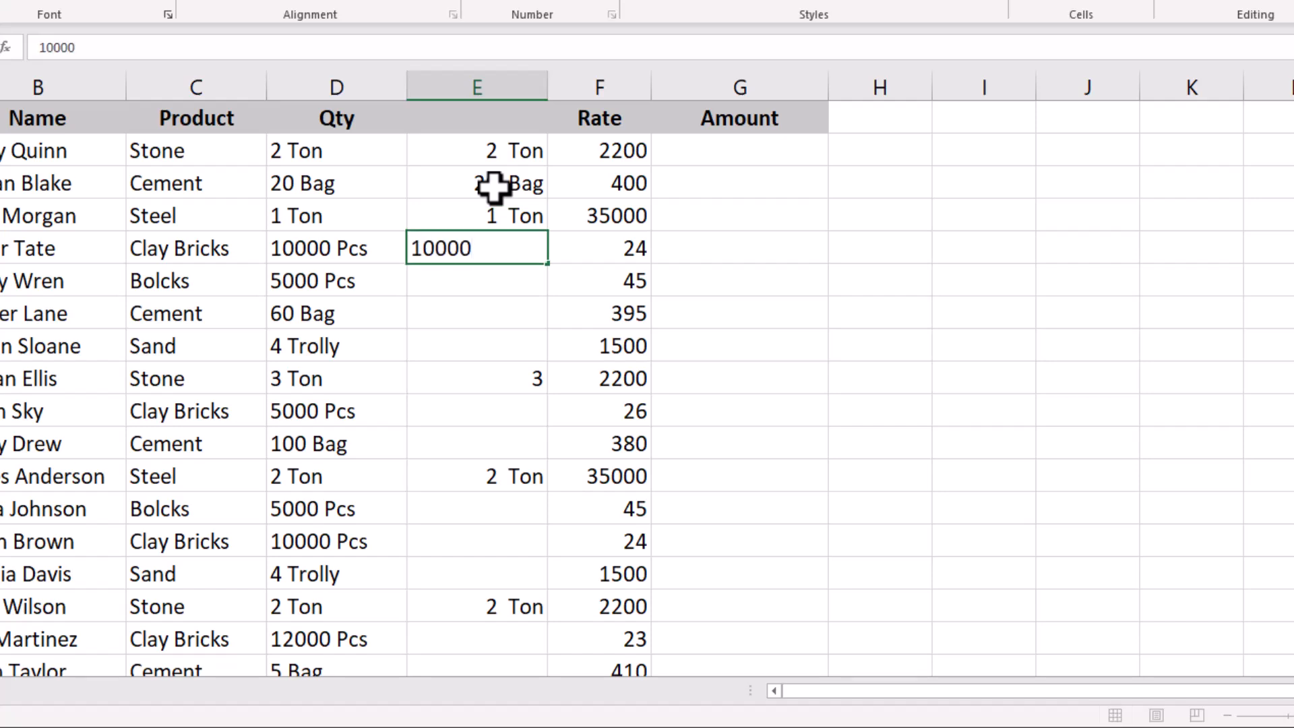
key(Return)
text(5000)
key(Return)
- Enter the quantities 60 in E7 and 4 in E8
text(60)
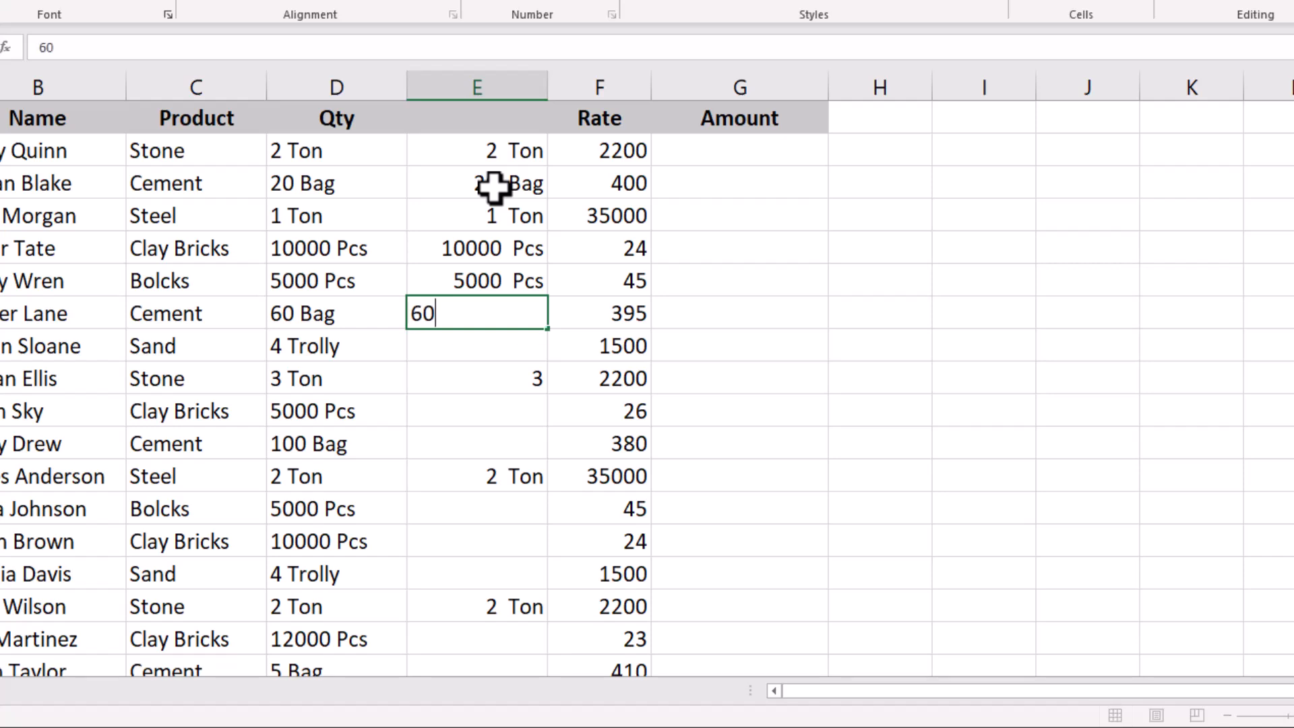
key(Return)
text(4)
key(Return)
key(Return)
key(Up)
- Copy the ton number format from E12 onto E9 with Format Painter
click(519, 477)
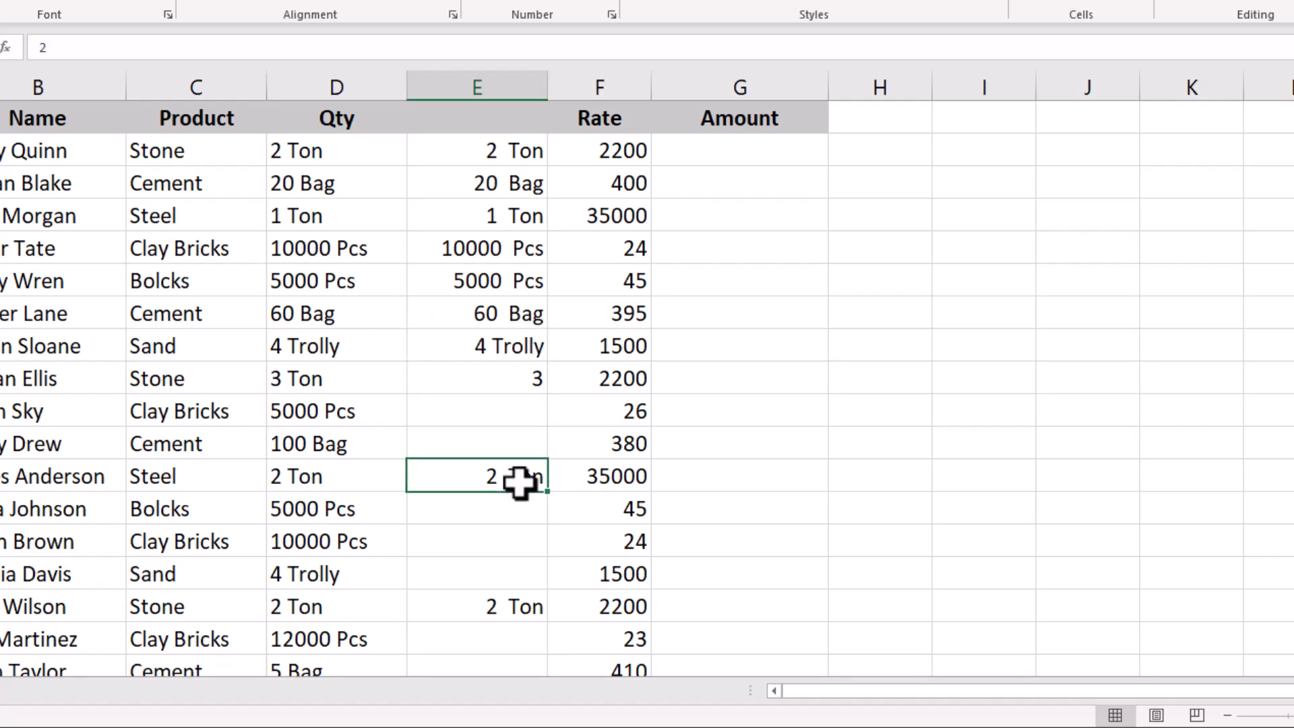
key(alt+h)
key(f)
key(p)
click(497, 378)
- Enter the quantities 5000 in E10, 100 in E11 and 5000 in E13
click(482, 417)
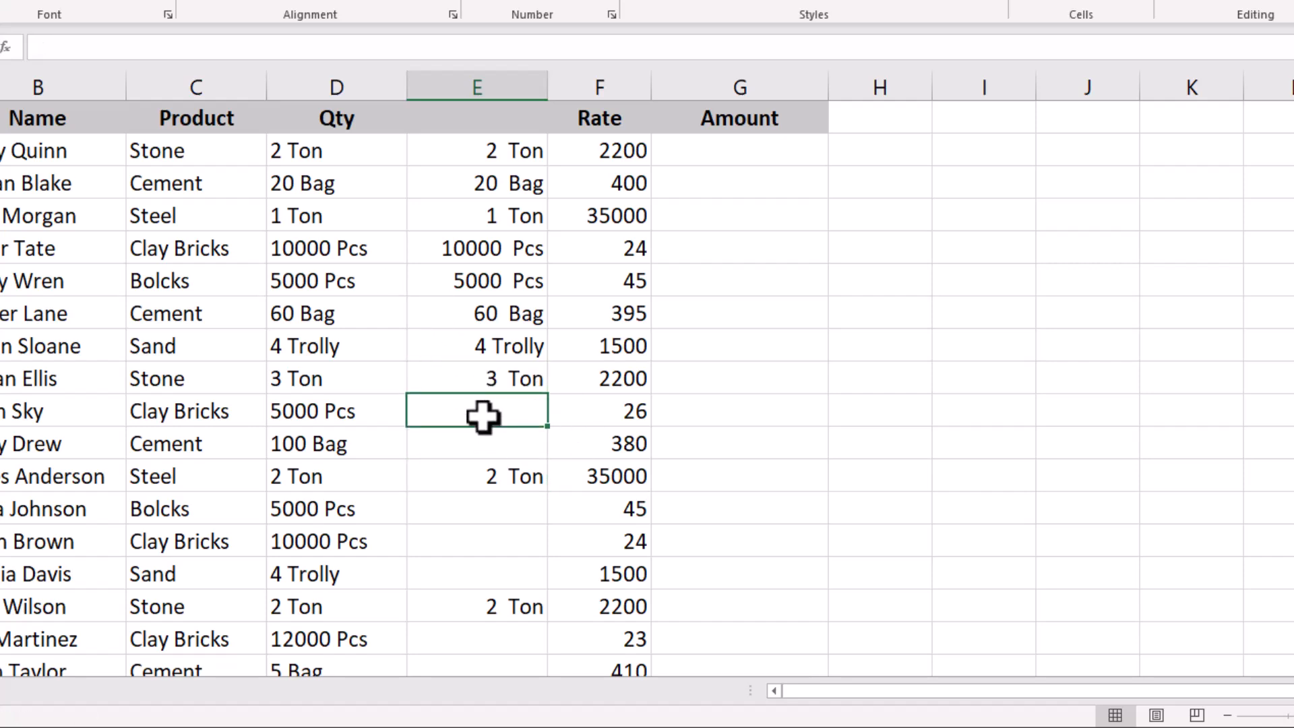
text(5000)
key(Return)
text(100)
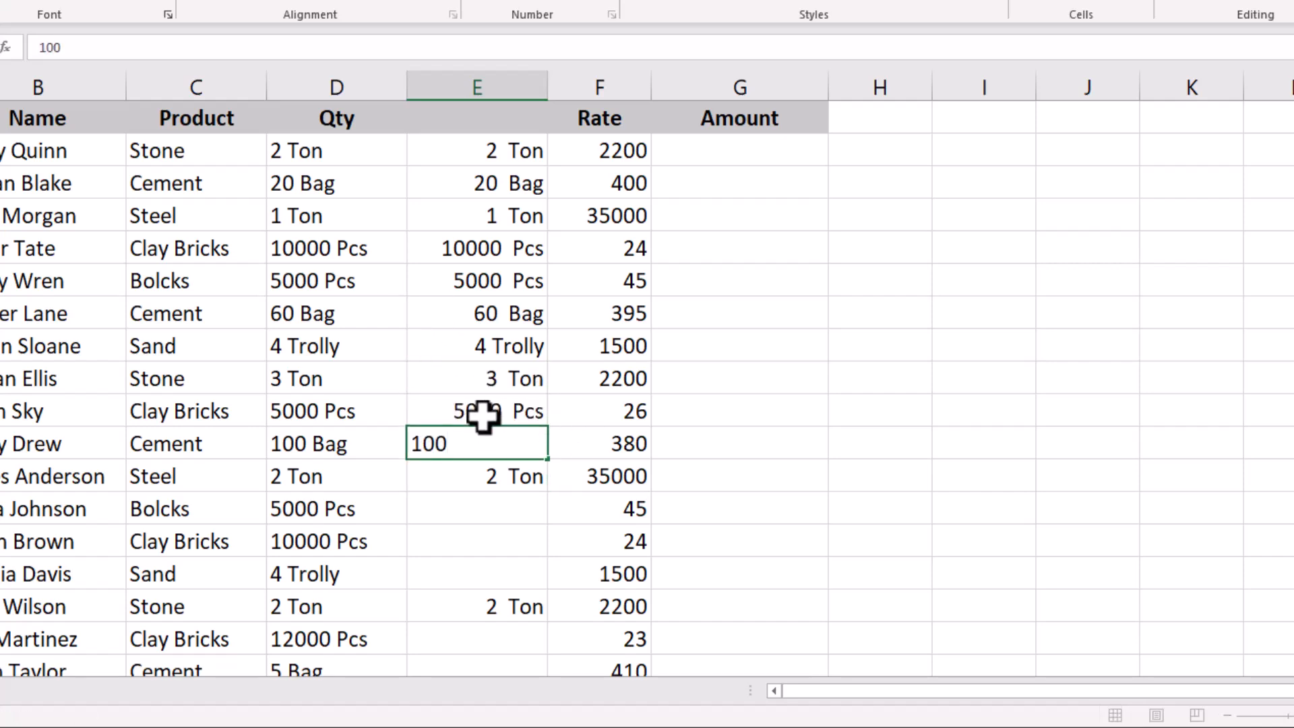
key(Return)
text(5)
key(Return)
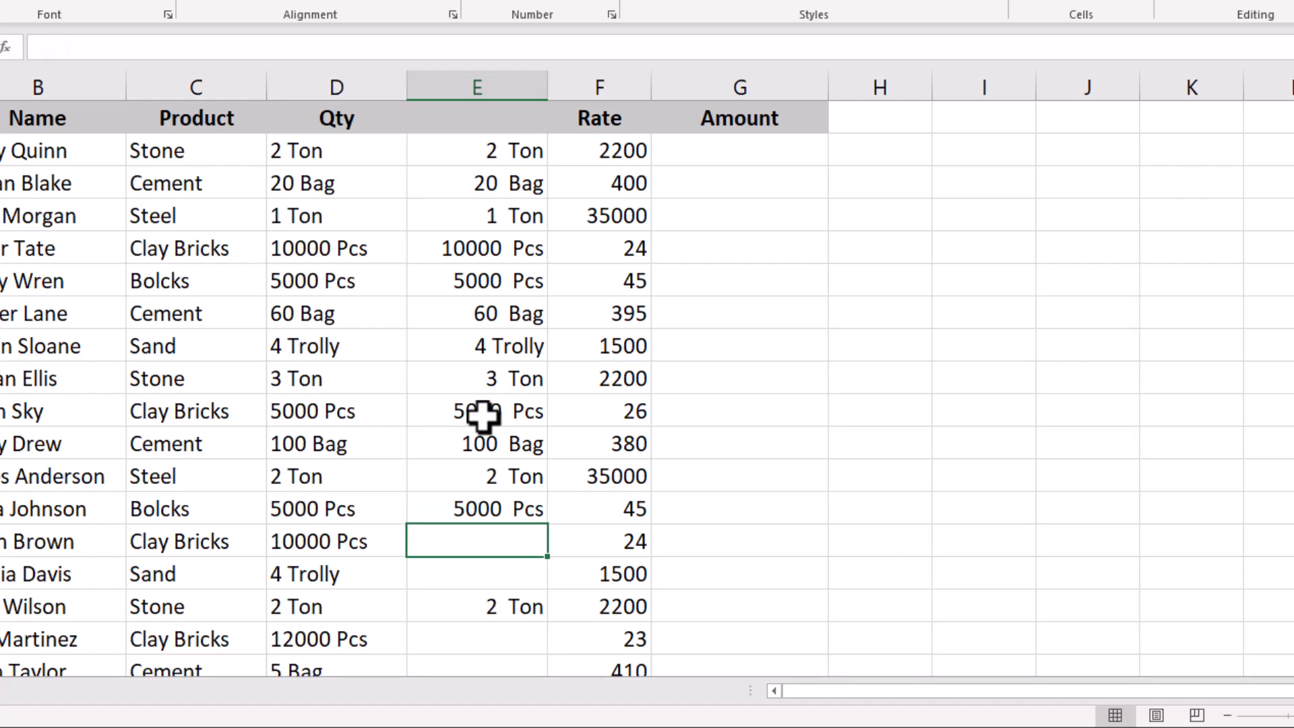
- Enter the quantities 10000 in E14 and 4 in E15
text(1000)
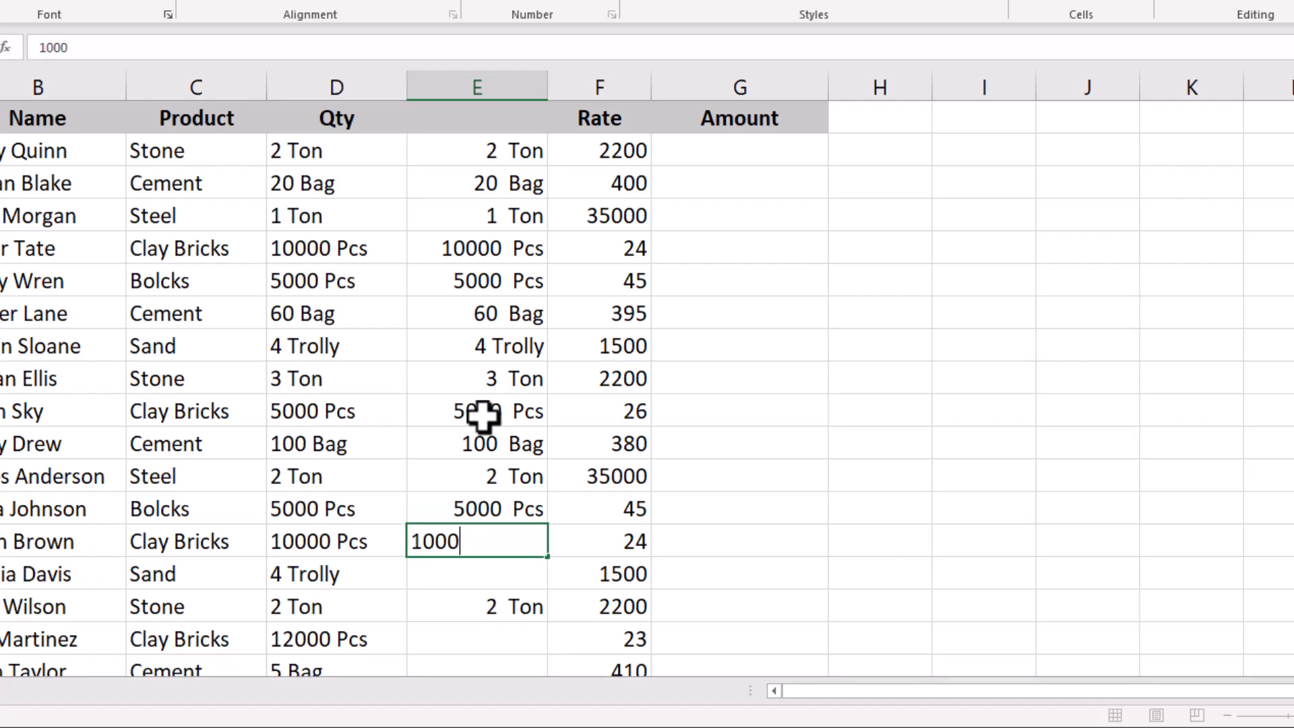
text(0)
key(Return)
key(Down)
key(Down)
key(Down)
key(Up)
key(Up)
key(Up)
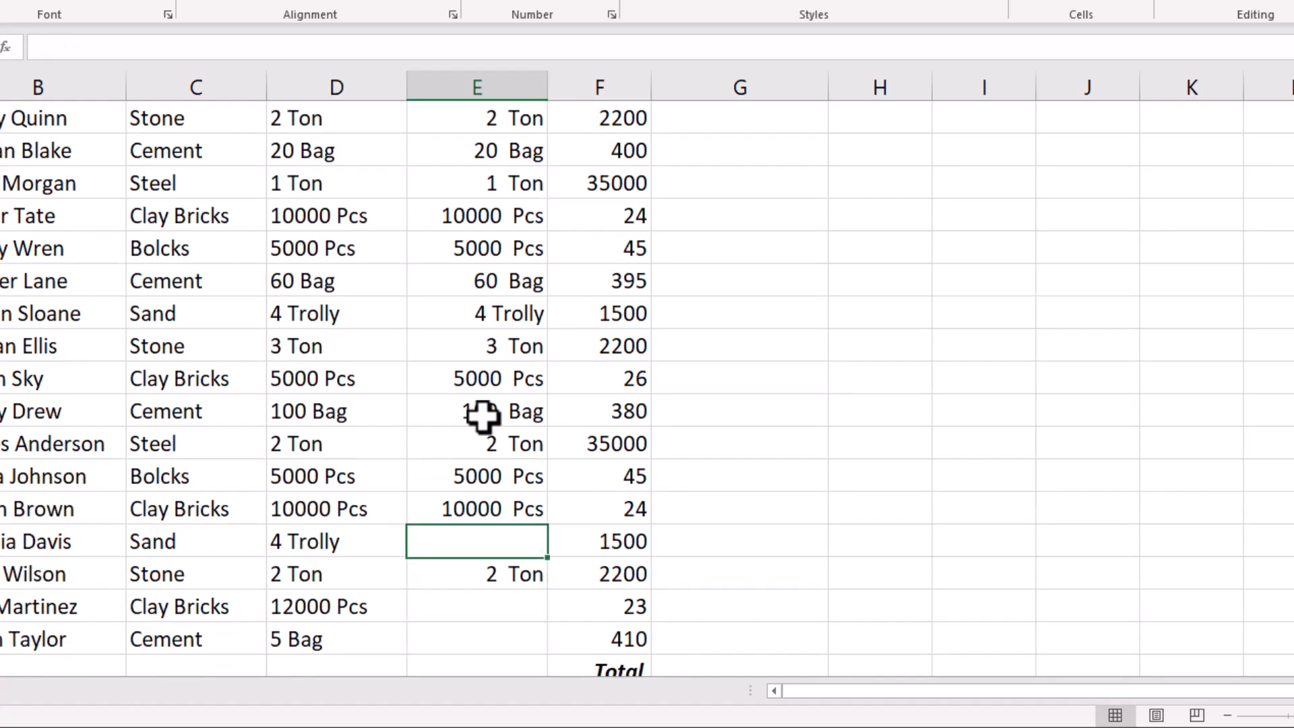
text(4)
key(Return)
key(Return)
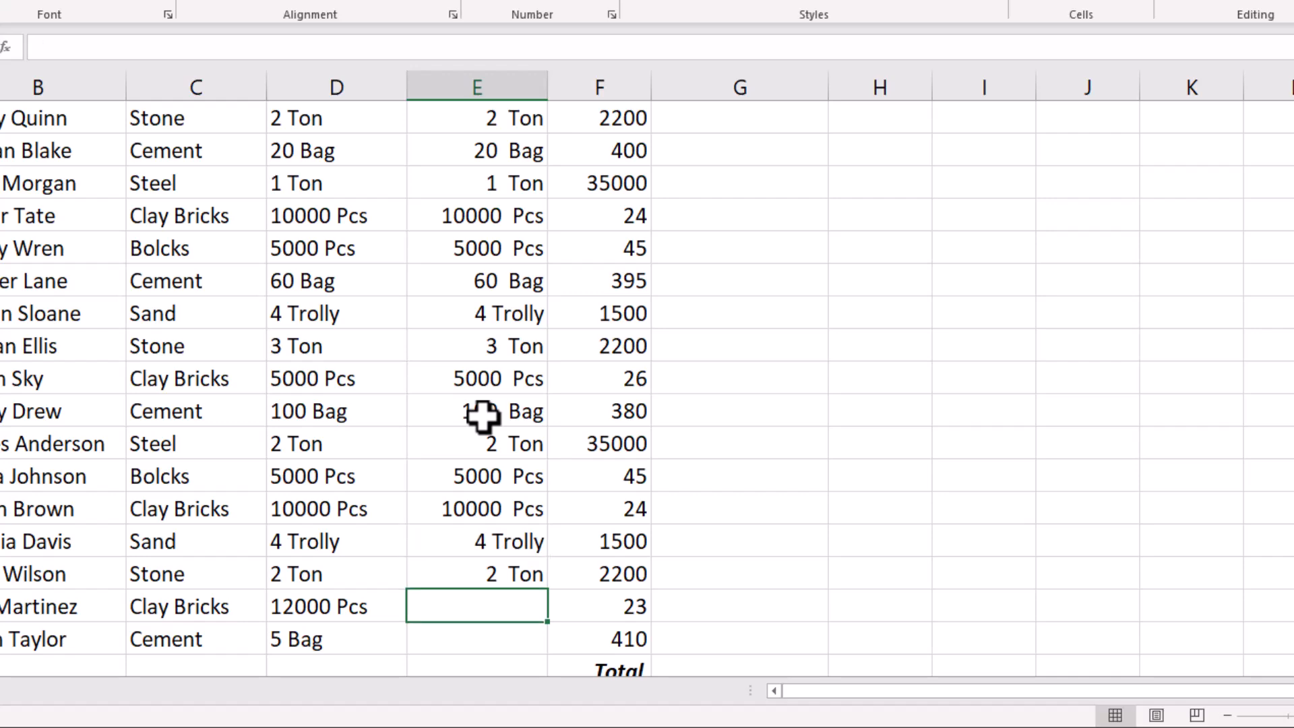
- Enter the quantities 12000 in E17 and 5 in E18
text(12000)
key(Return)
text(5)
key(Return)
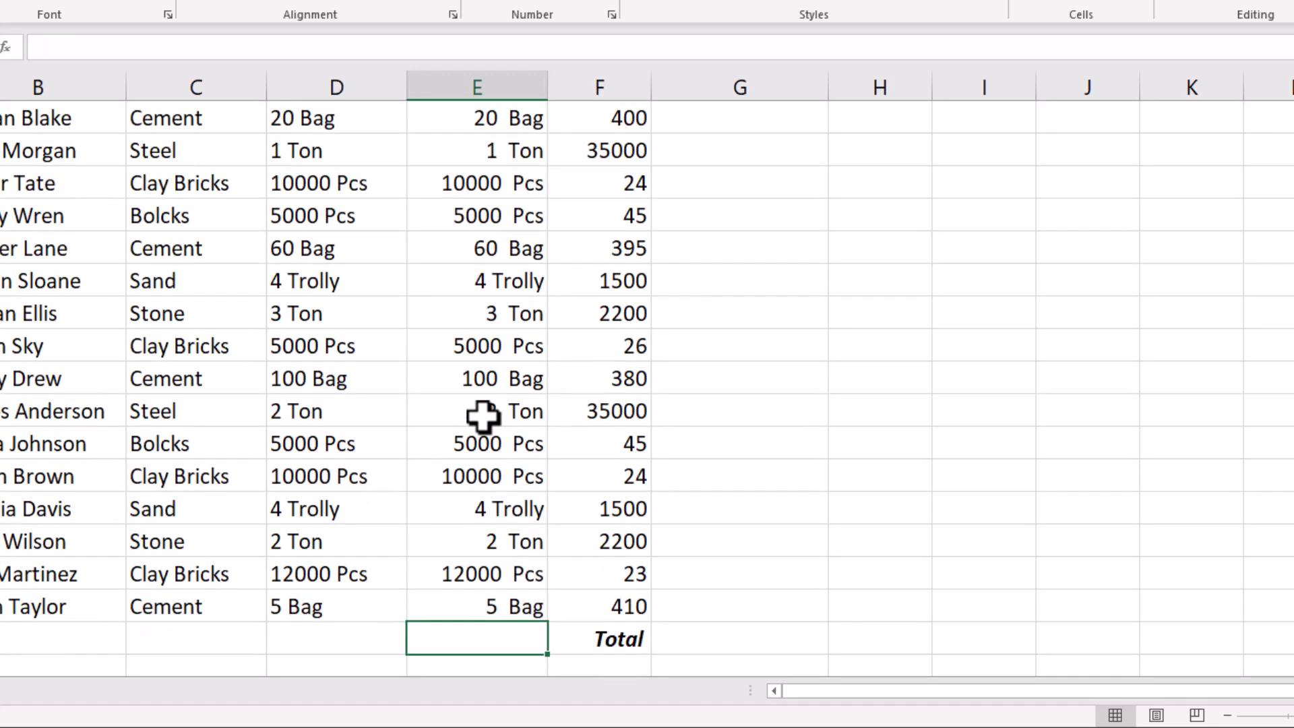
- Copy the Qty header from D1 into E1 above the new numeric quantities
scroll(357, 326, up, 1)
click(471, 148)
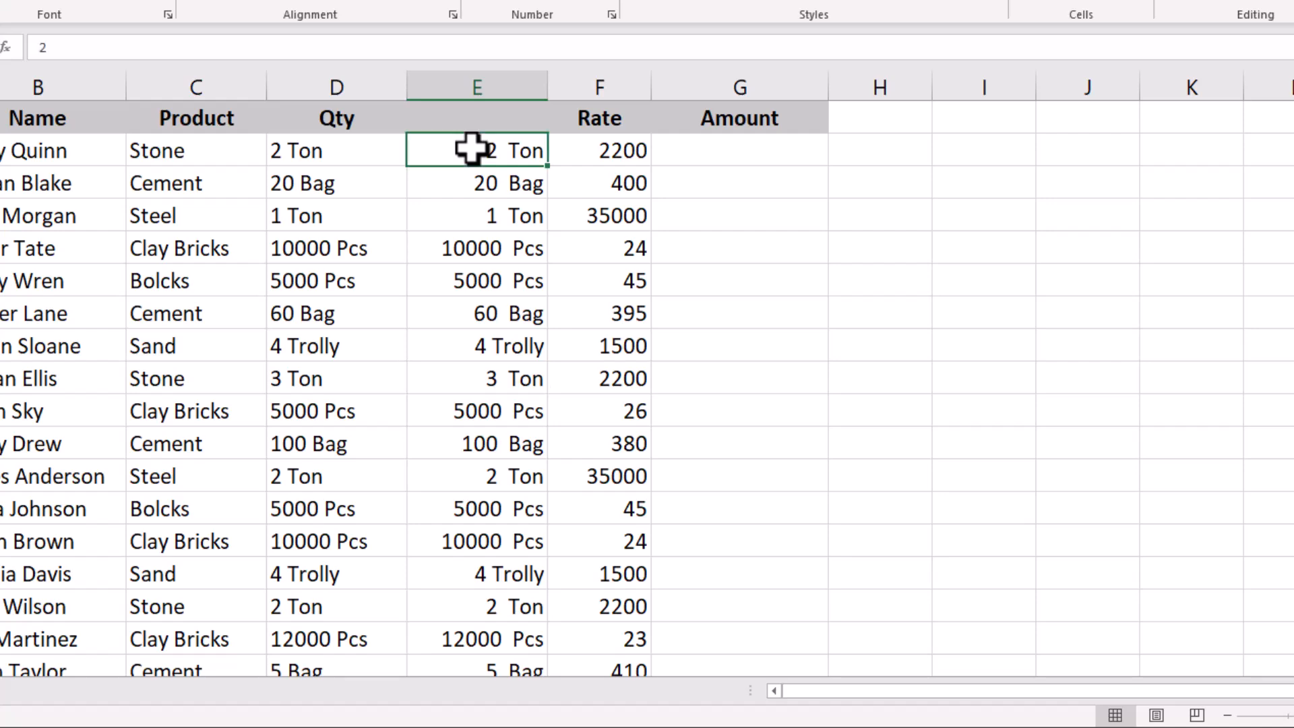
click(333, 114)
key(ctrl+c)
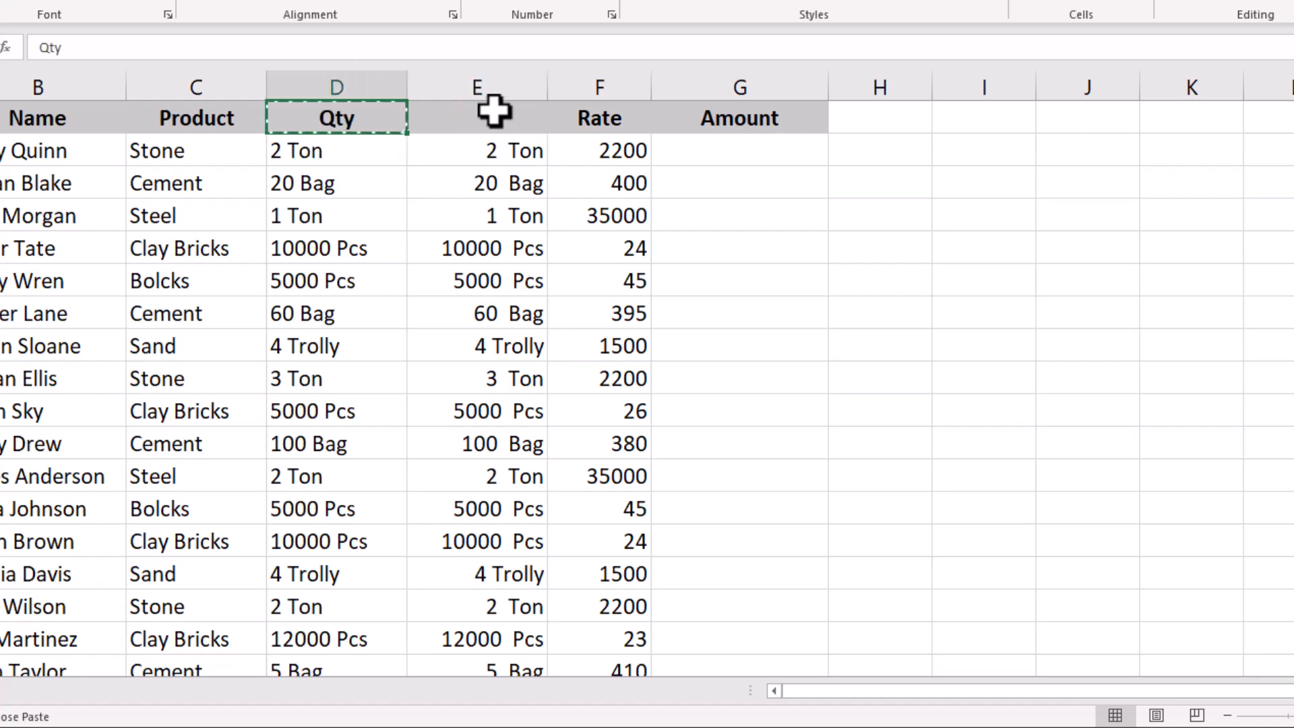
click(494, 113)
- Delete the old text Qty column D so the numeric Qty column takes its place beside Rate
click(367, 82)
right_click(368, 83)
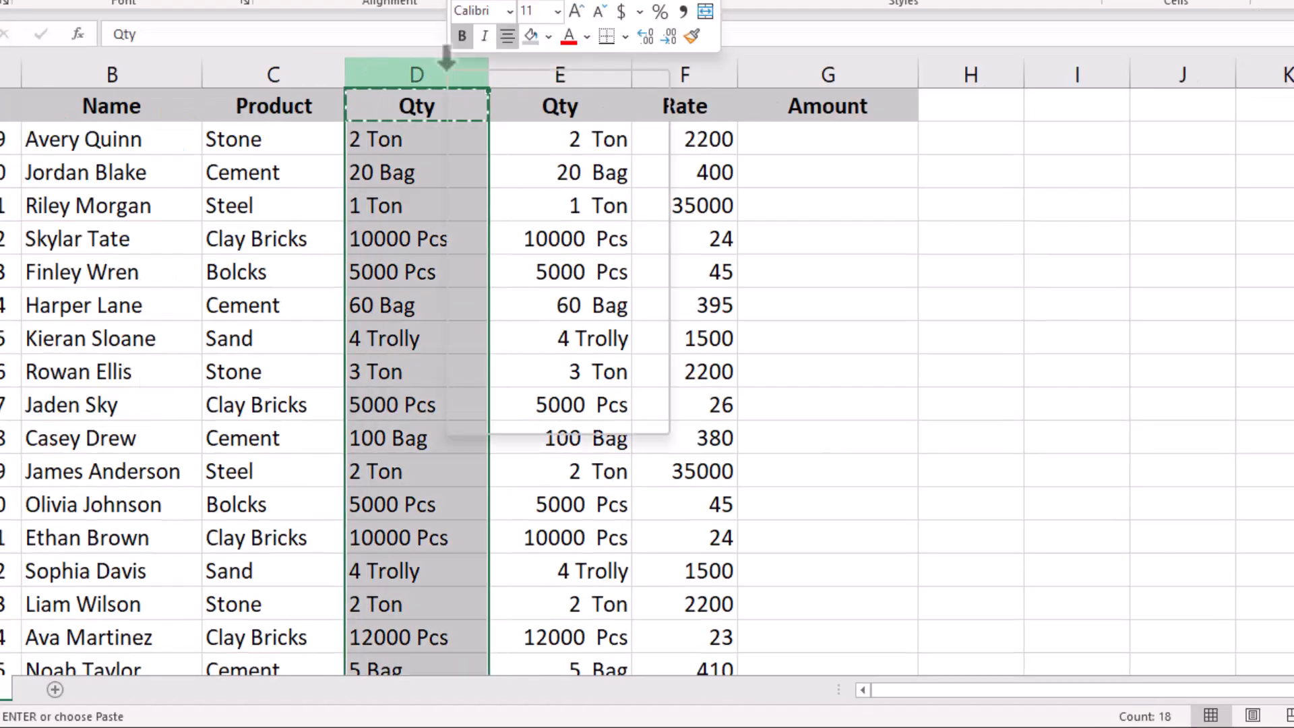
click(529, 270)
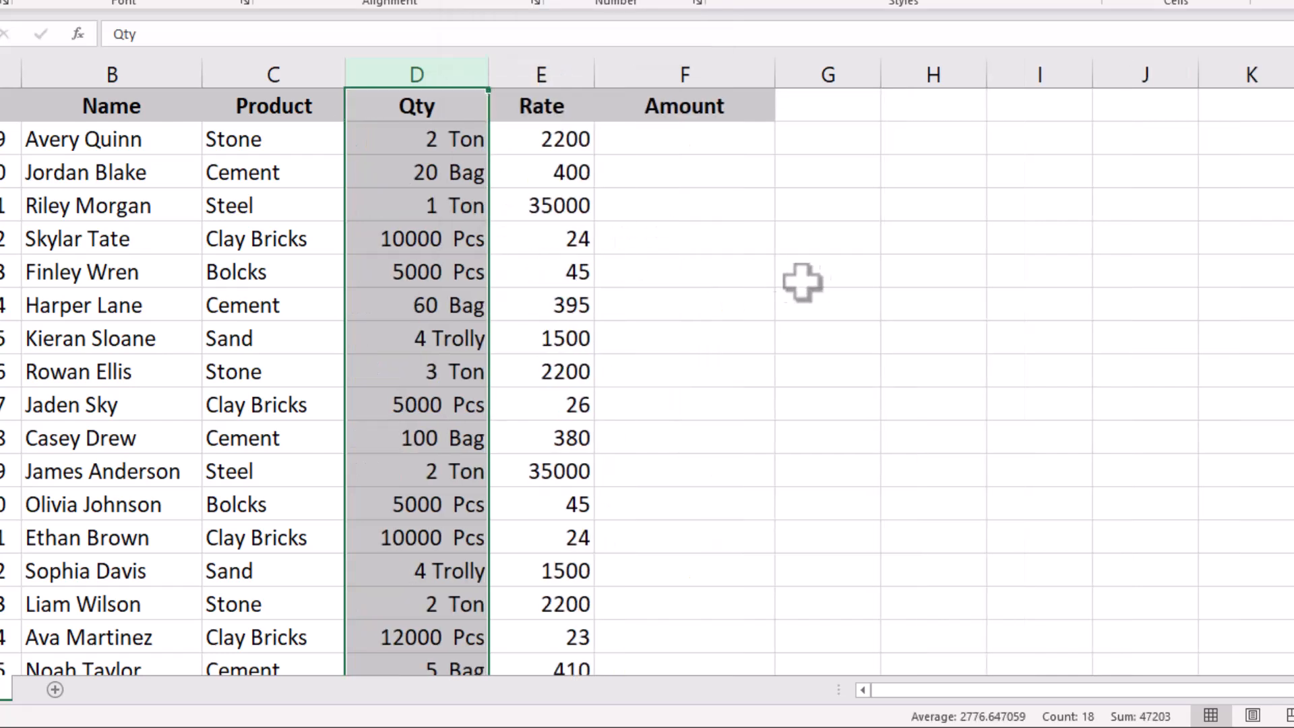
click(804, 269)
- Enter the formula =D2*E2 in F2 to multiply quantity by rate
click(717, 142)
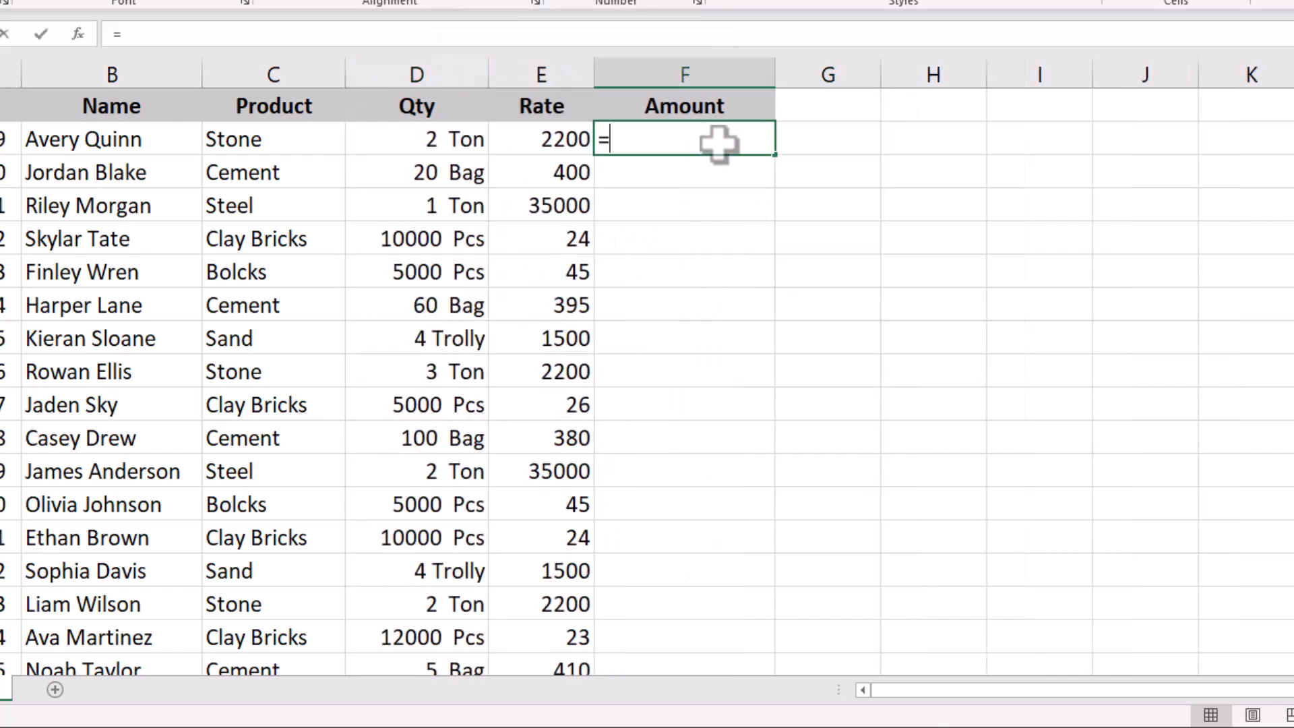
click(463, 142)
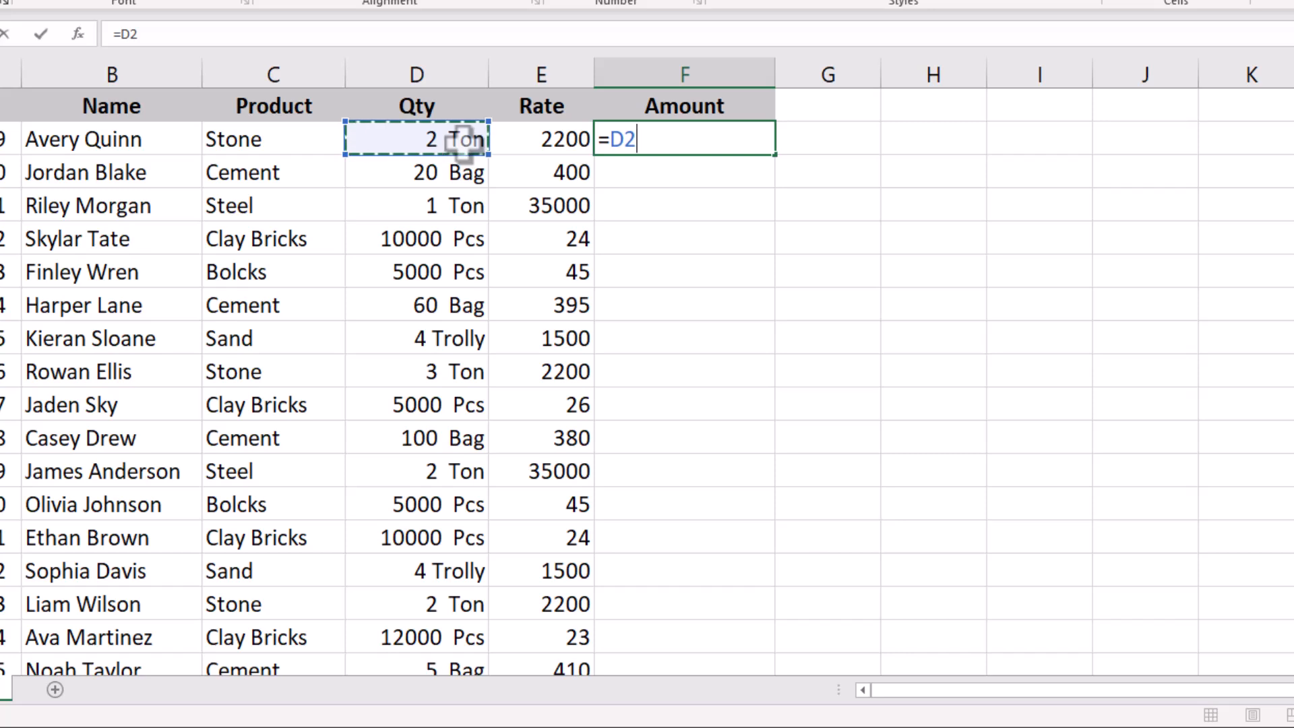
text(*)
click(570, 143)
key(Return)
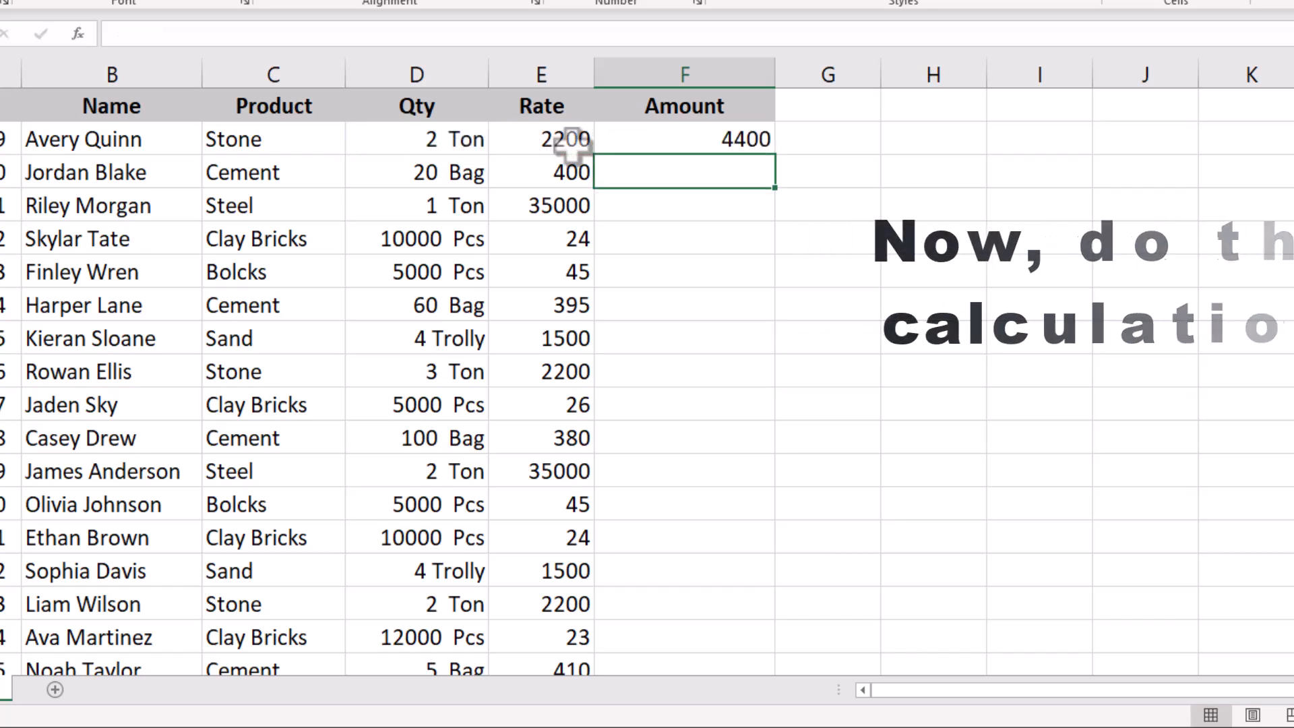
- Fill the Amount formula from F2 down the column through F19
click(761, 140)
double_click(775, 155)
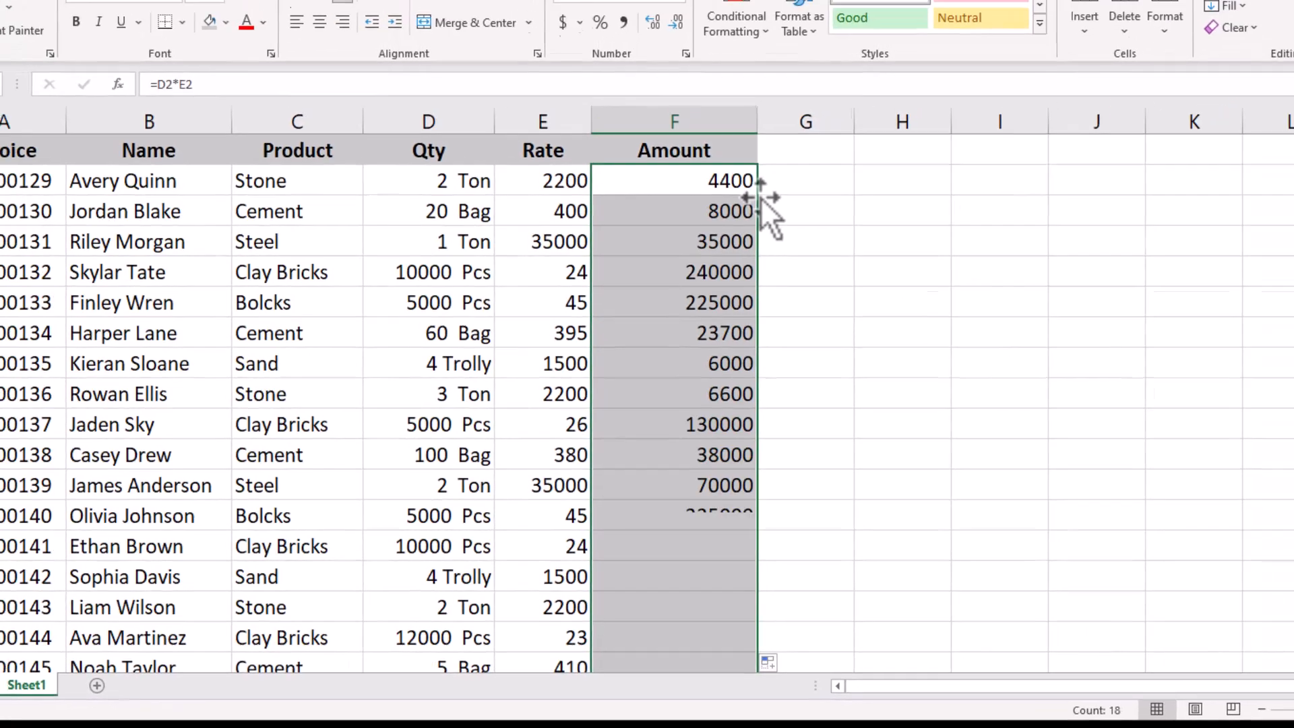
scroll(672, 283, down, 2)
scroll(671, 282, up, 2)
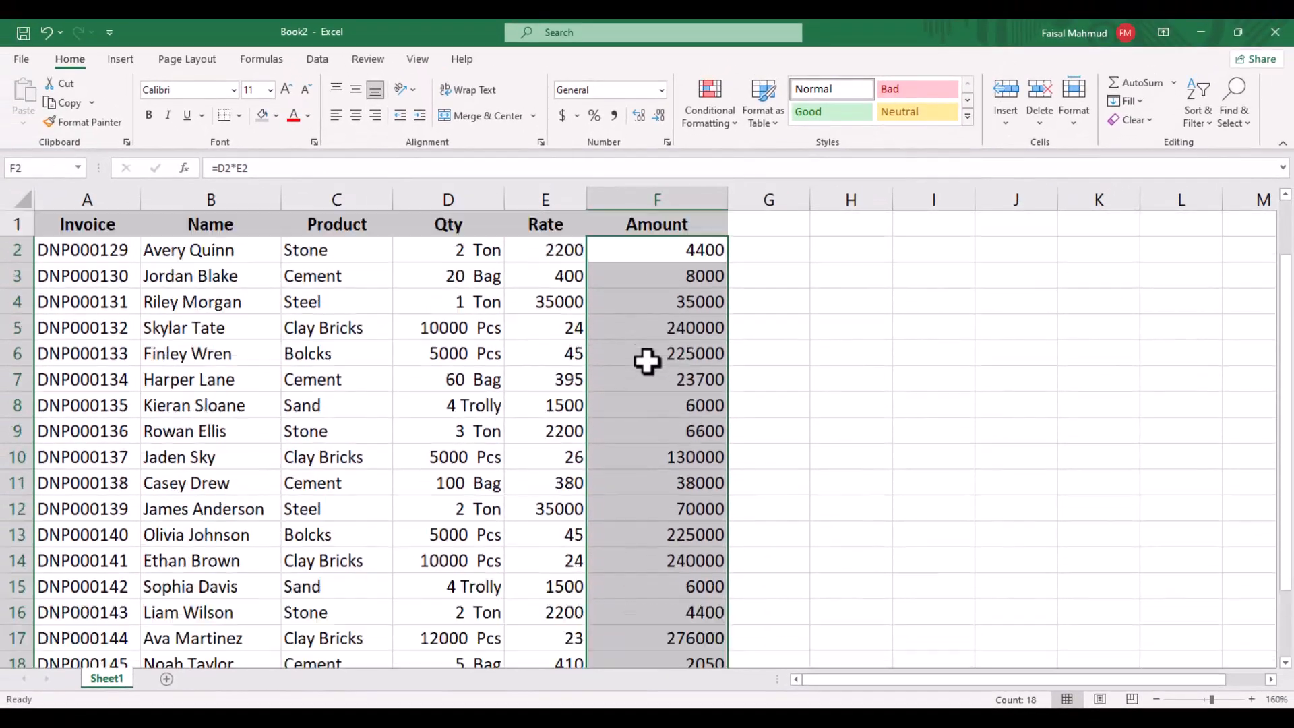
- Clear the unwanted filled formula from cell F19 in the Total row
scroll(647, 361, down, 2)
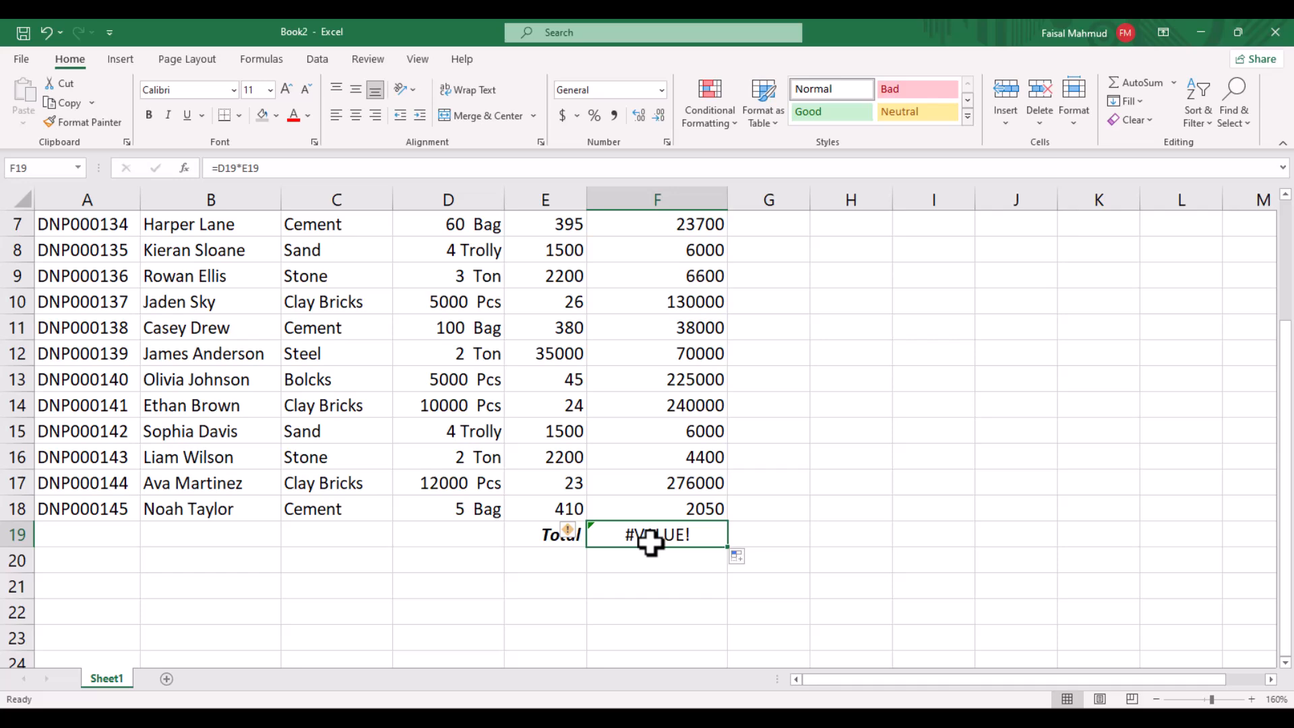
key(Delete)
scroll(596, 408, up, 2)
scroll(596, 408, down, 2)
scroll(595, 408, up, 2)
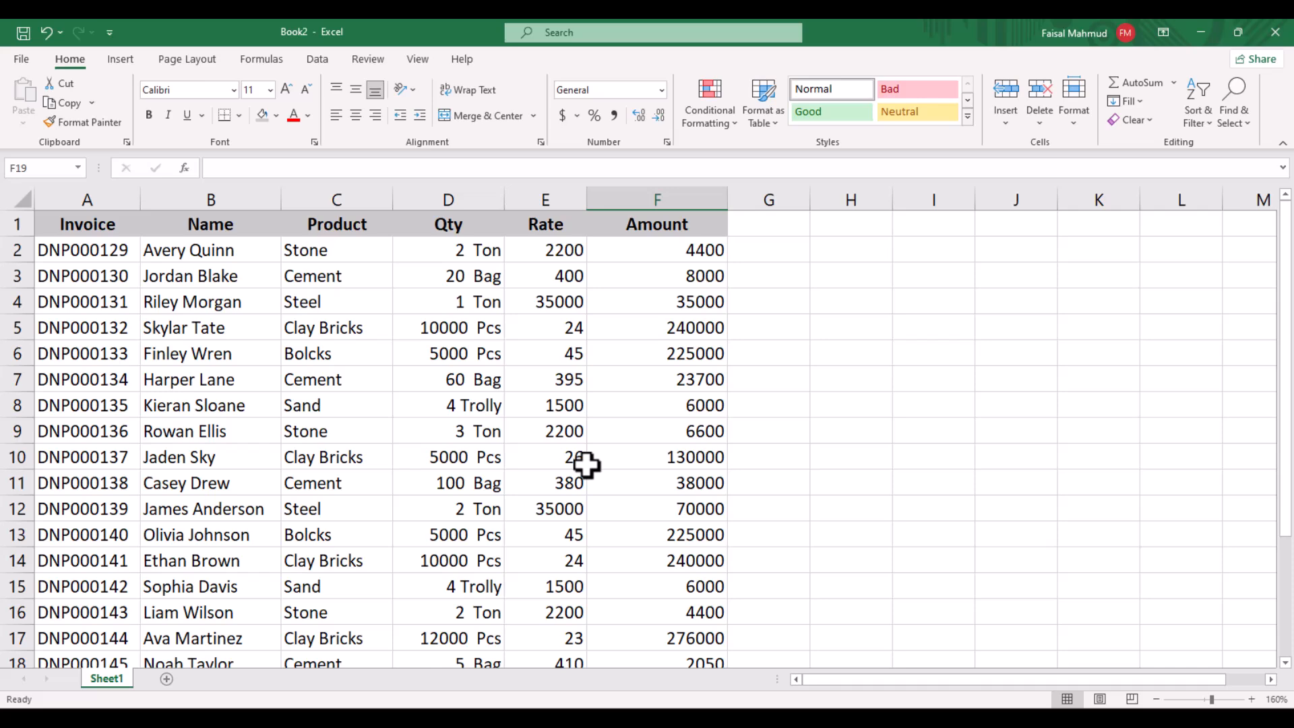
- Total the Amount column in F19 with =SUM(F2:F18)
scroll(586, 465, down, 1)
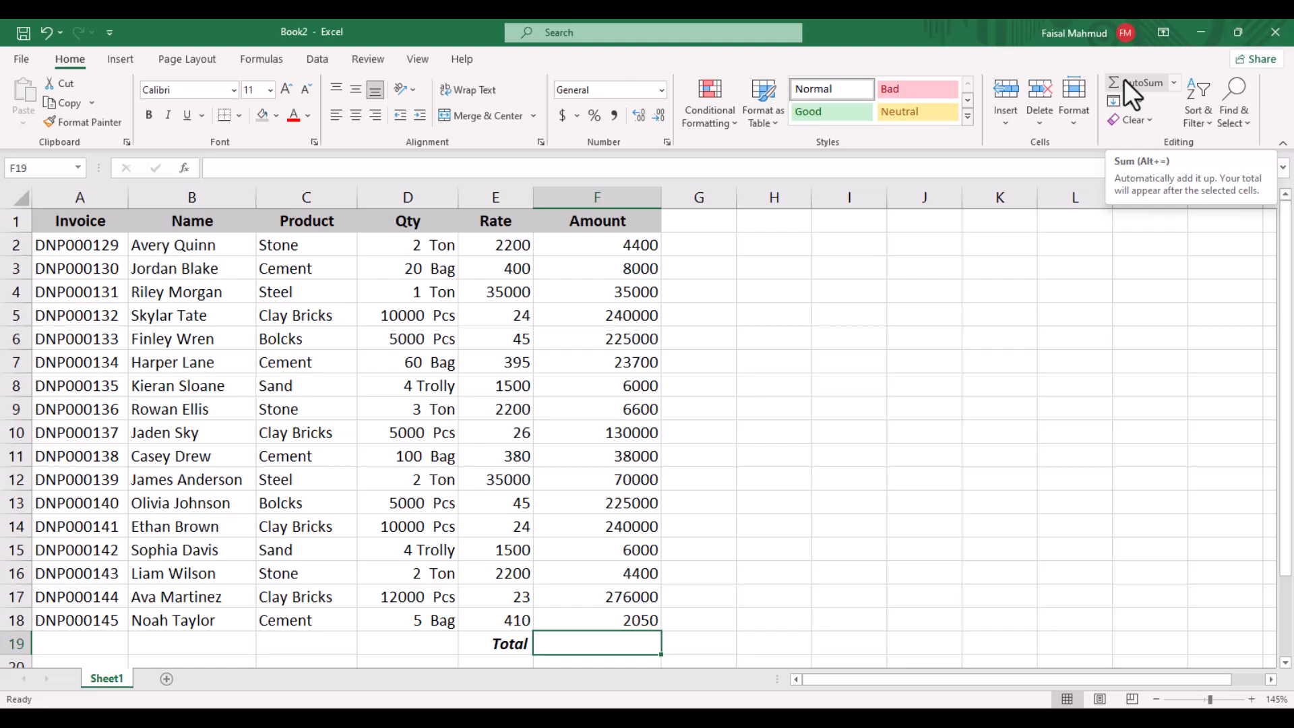
click(1172, 82)
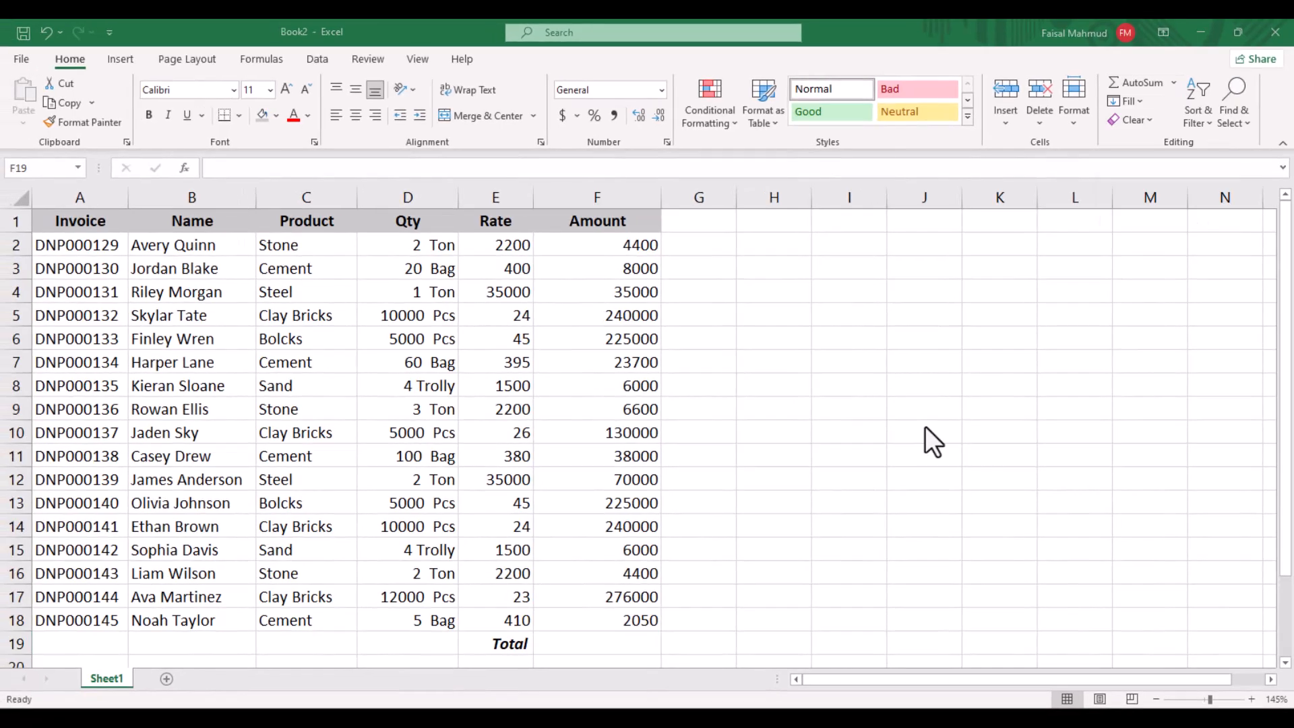
click(604, 637)
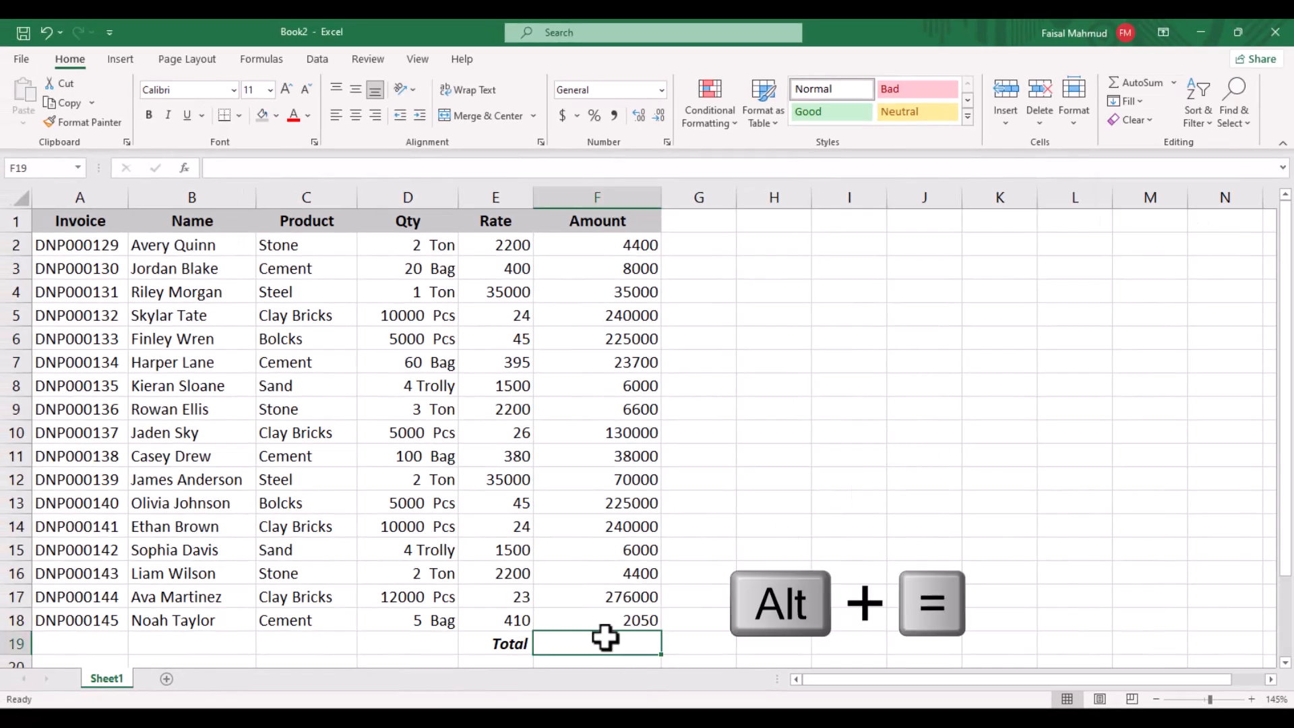
key(alt+equal)
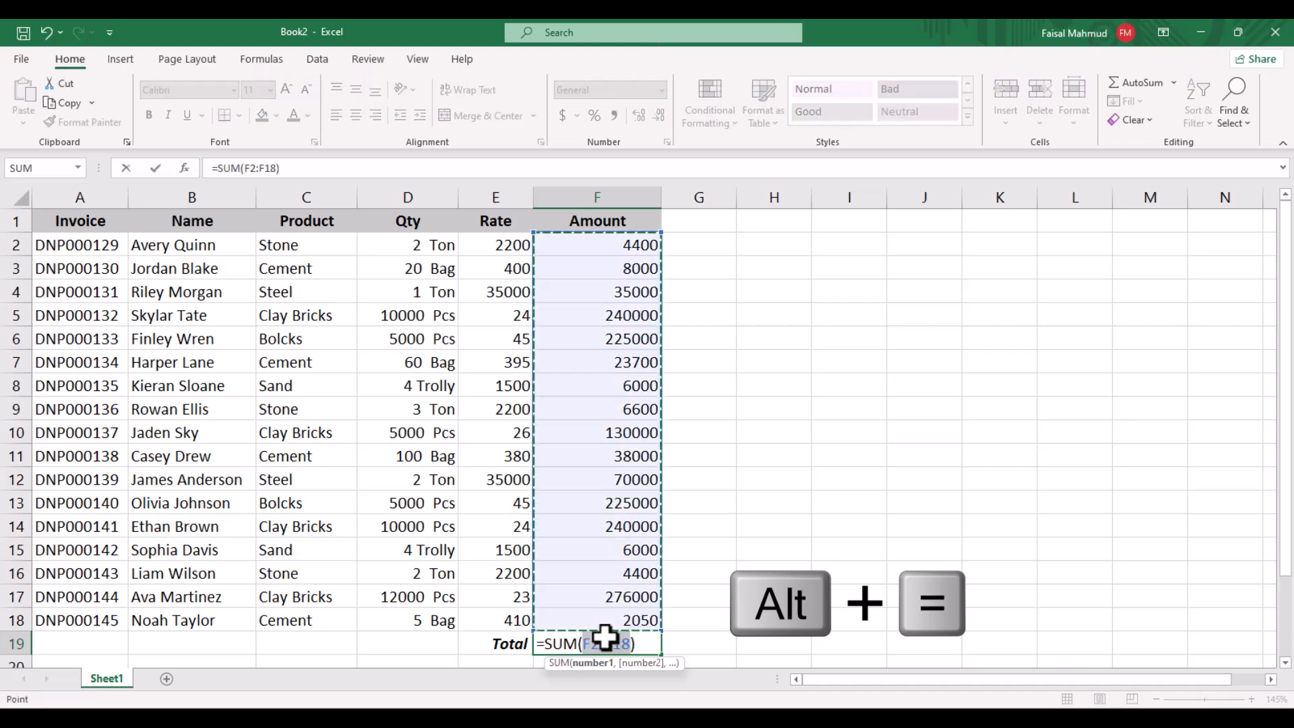
key(Return)
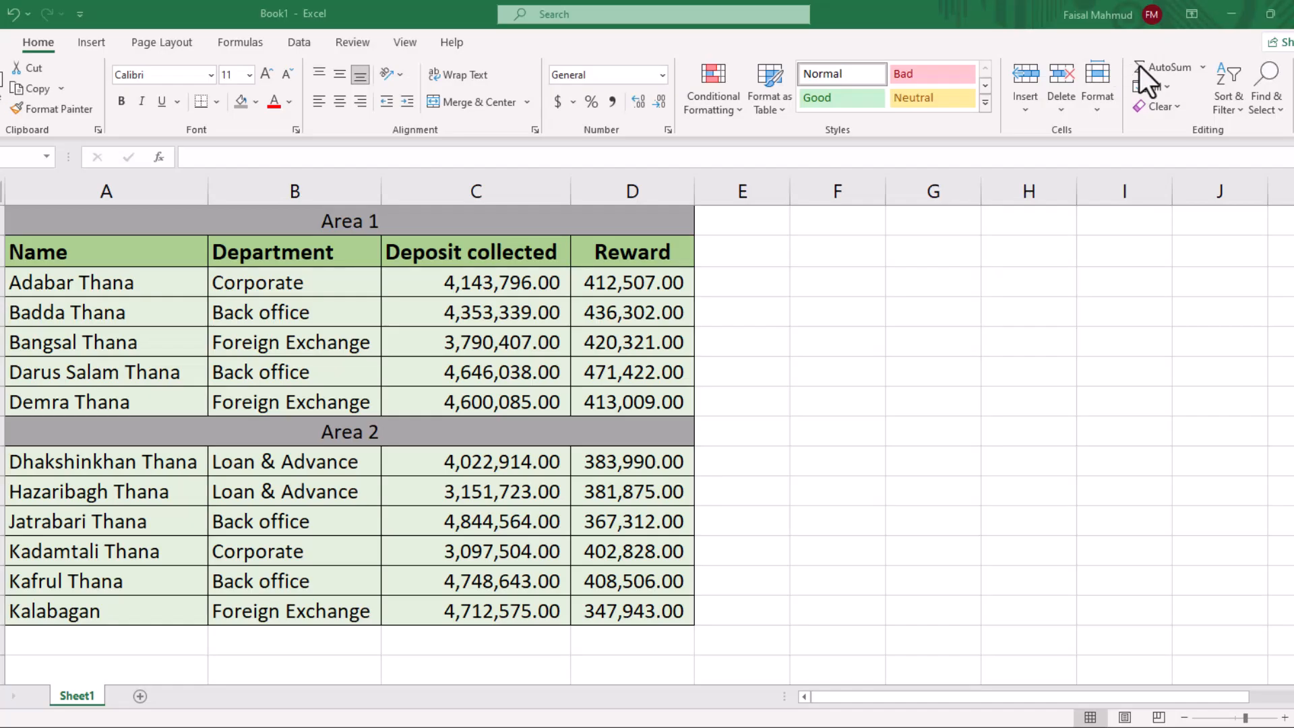
- Try to total the Reward column in D15 with AutoSum while the Area header rows are still merged
drag(657, 283, 648, 610)
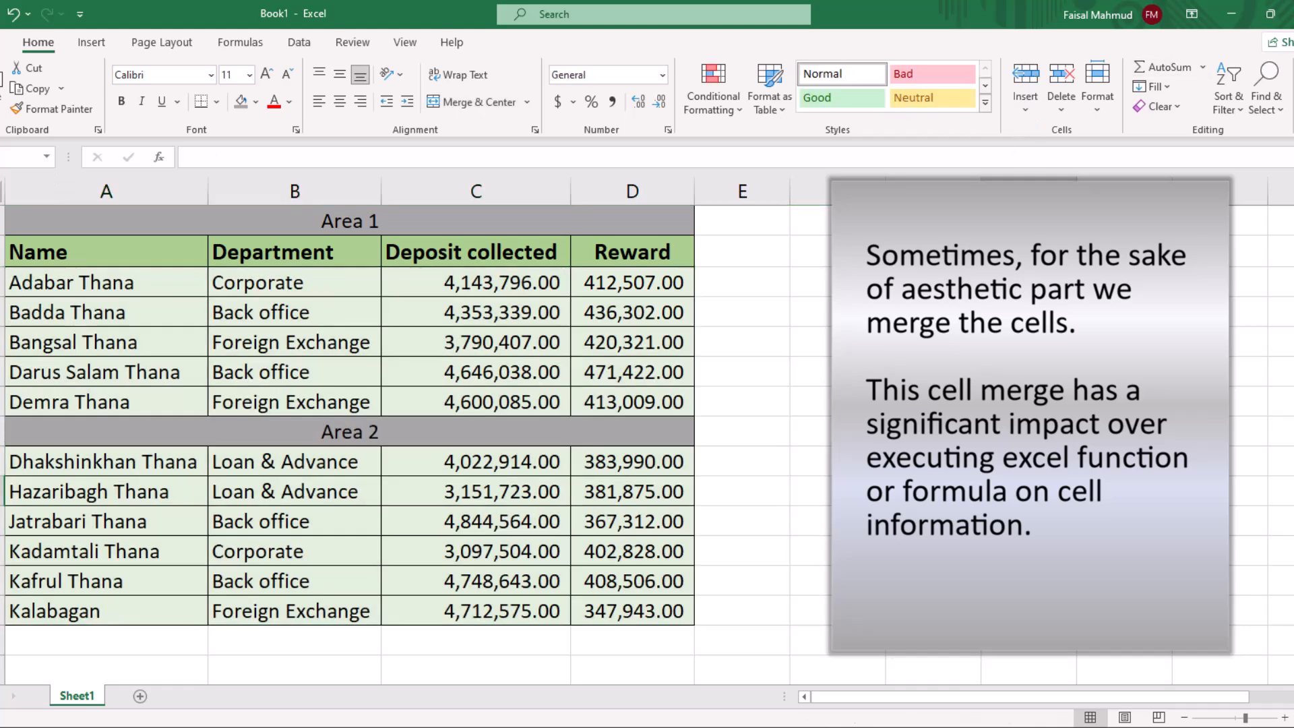
click(622, 642)
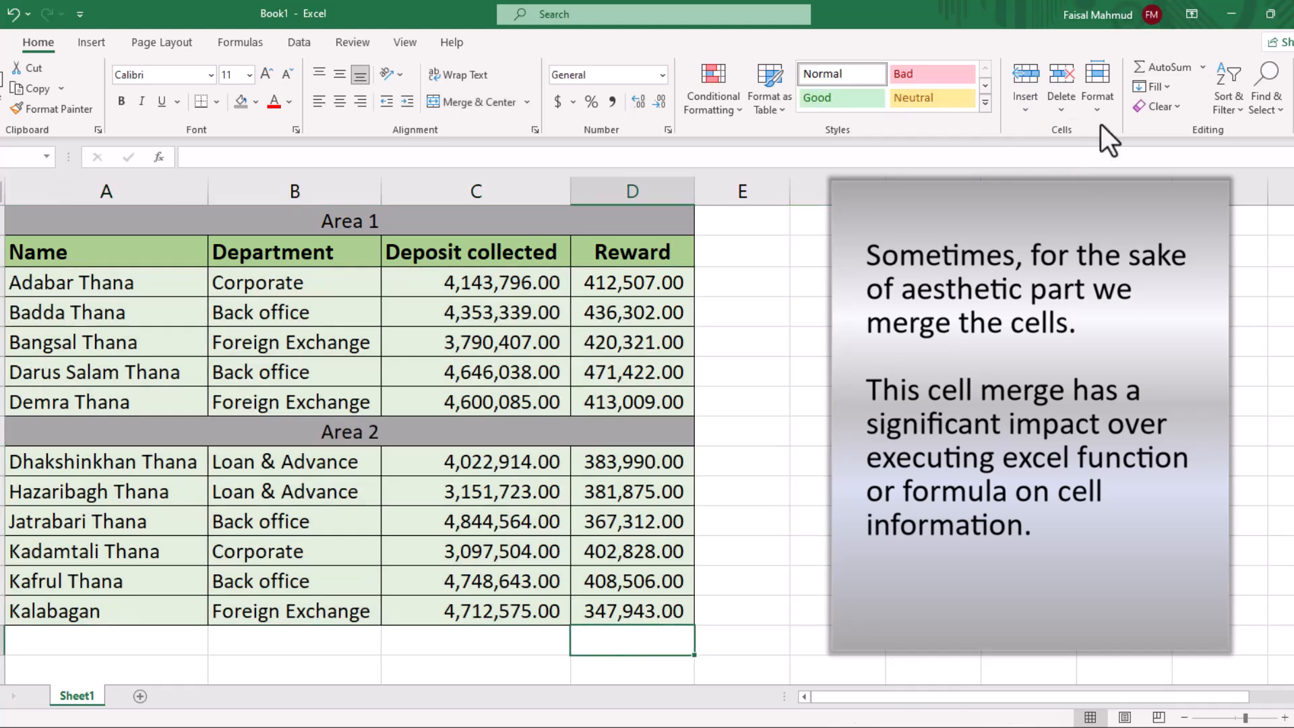
click(1148, 70)
drag(661, 281, 670, 610)
key(Return)
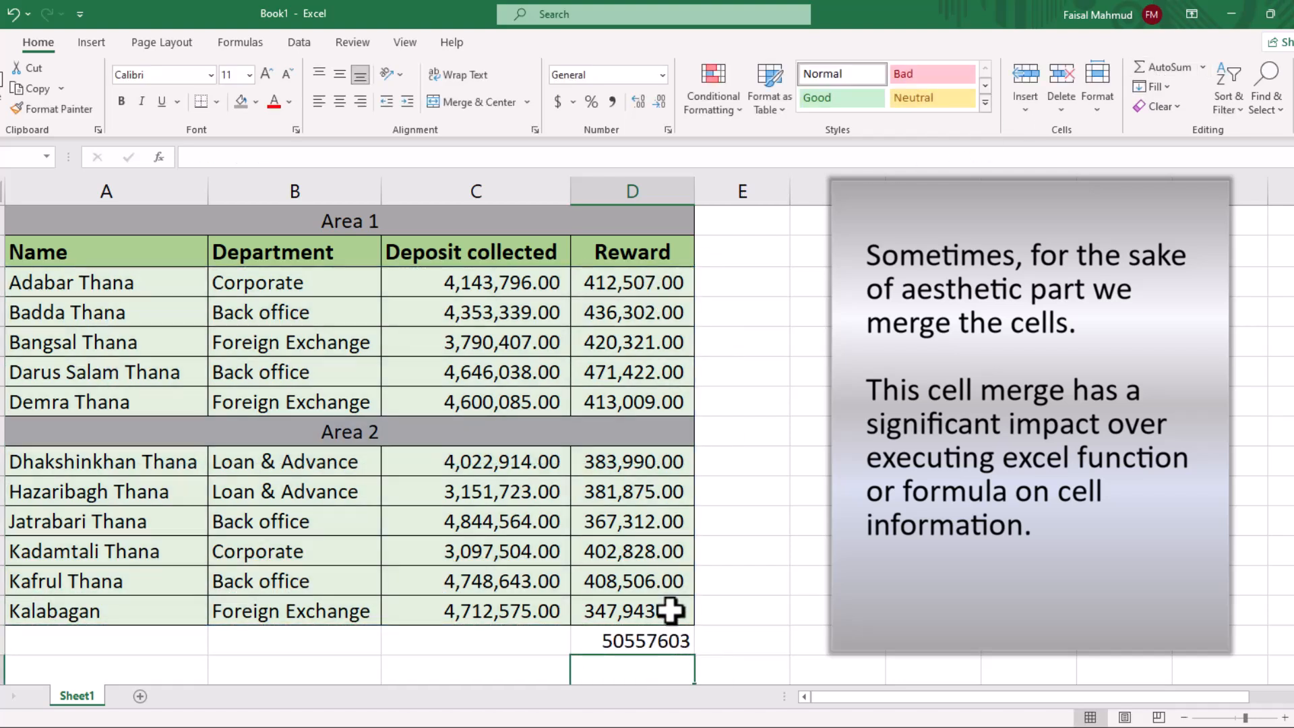
- Inspect the range used by the SUM formula in D15, then undo the Reward total
double_click(615, 642)
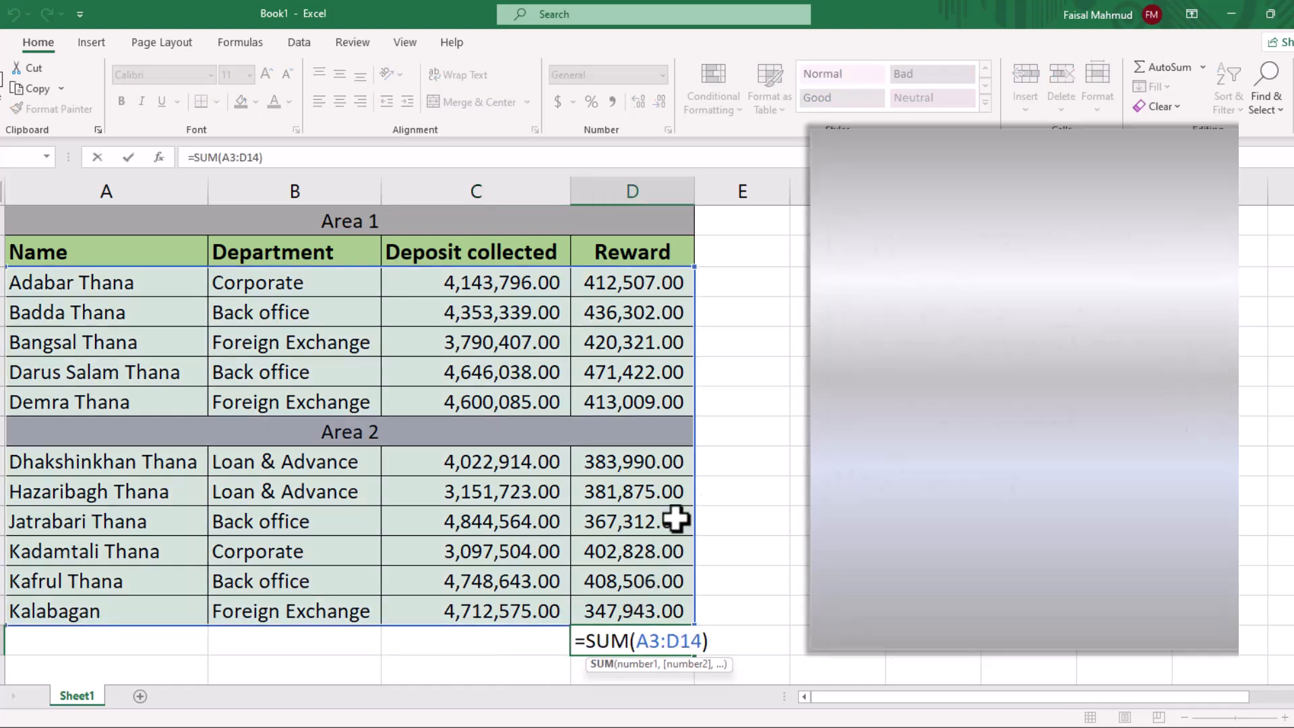
click(789, 312)
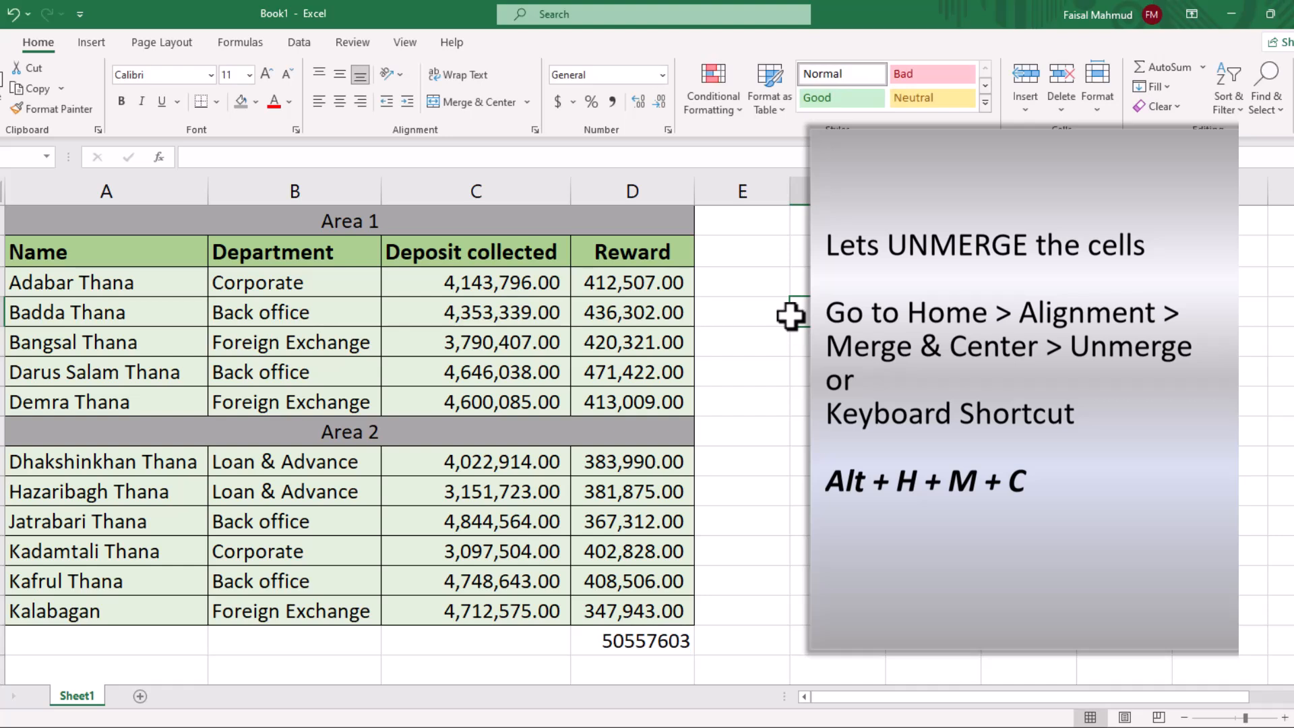
key(ctrl+z)
key(ctrl+z)
click(795, 442)
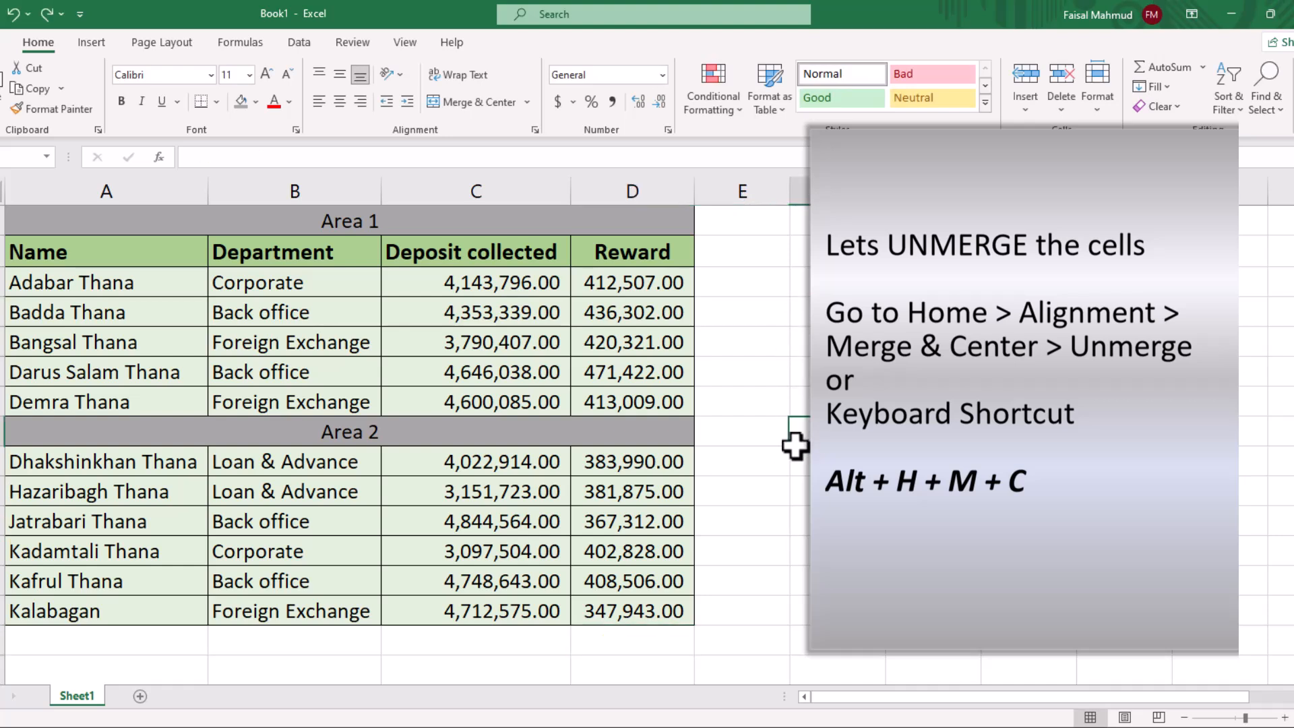
- Unmerge the Area 1 header cells across A1:D1
click(14, 217)
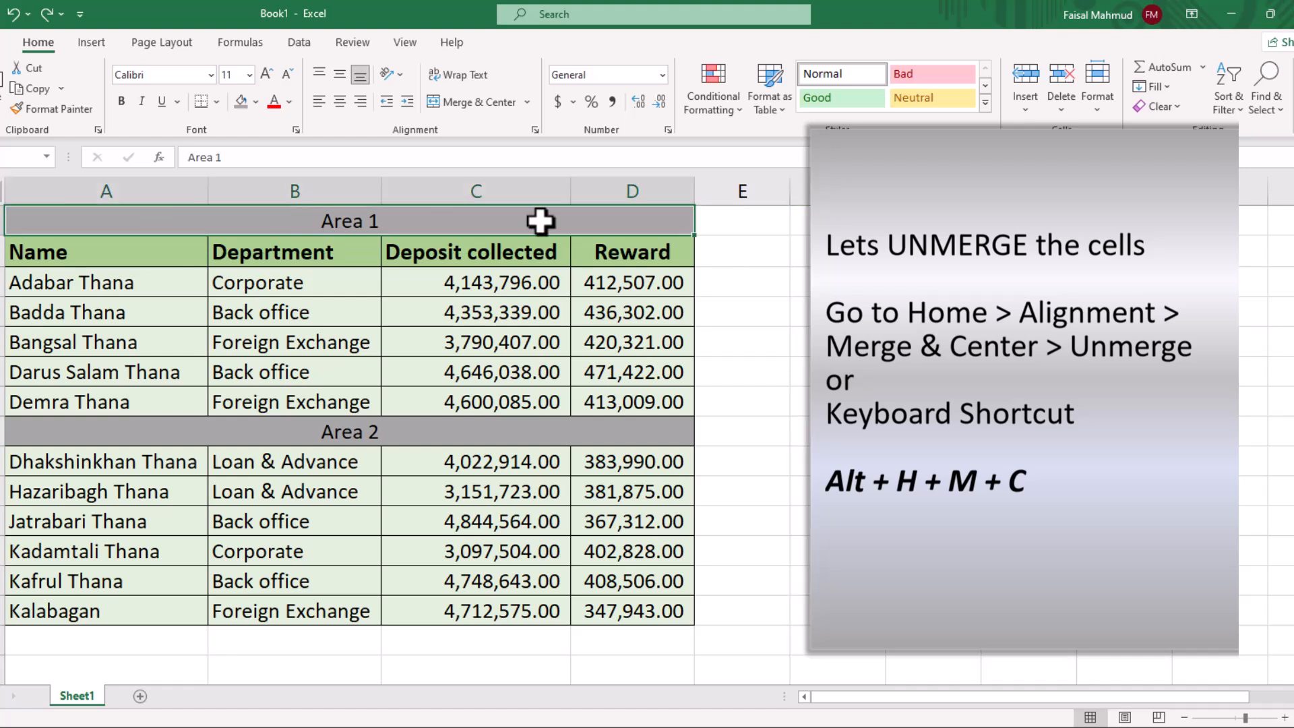
click(525, 102)
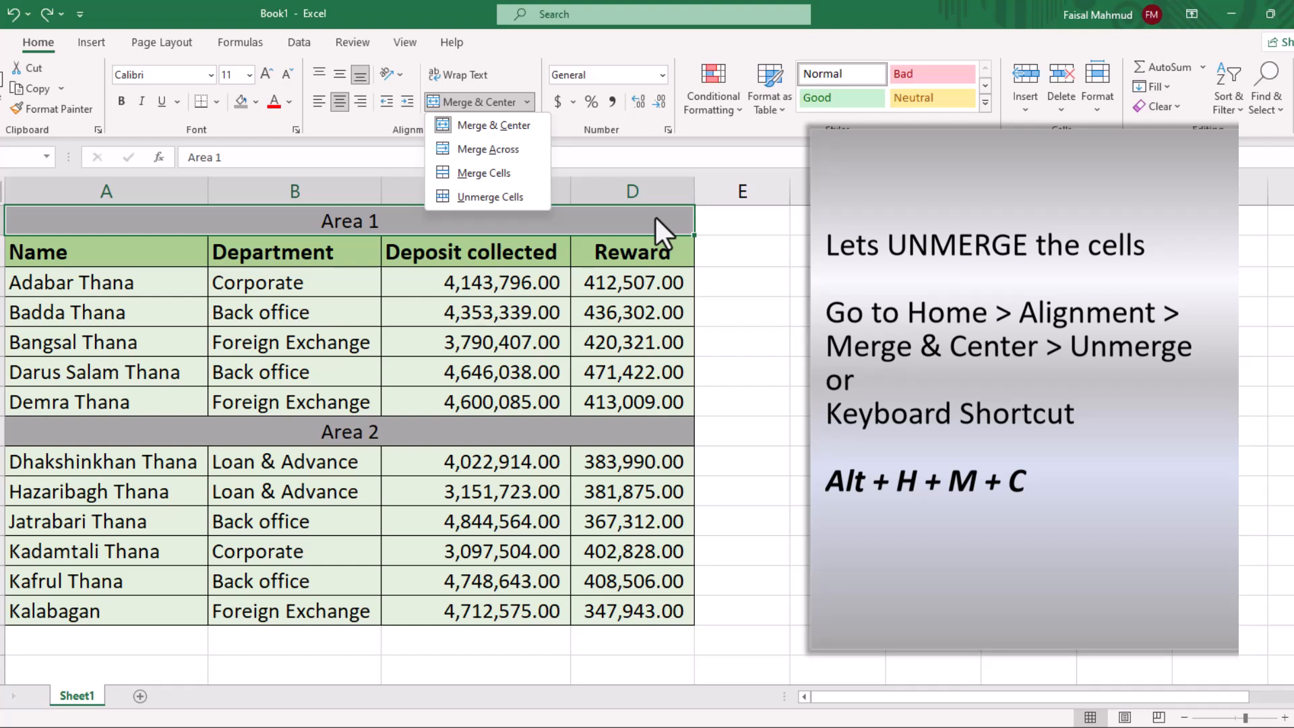
click(500, 202)
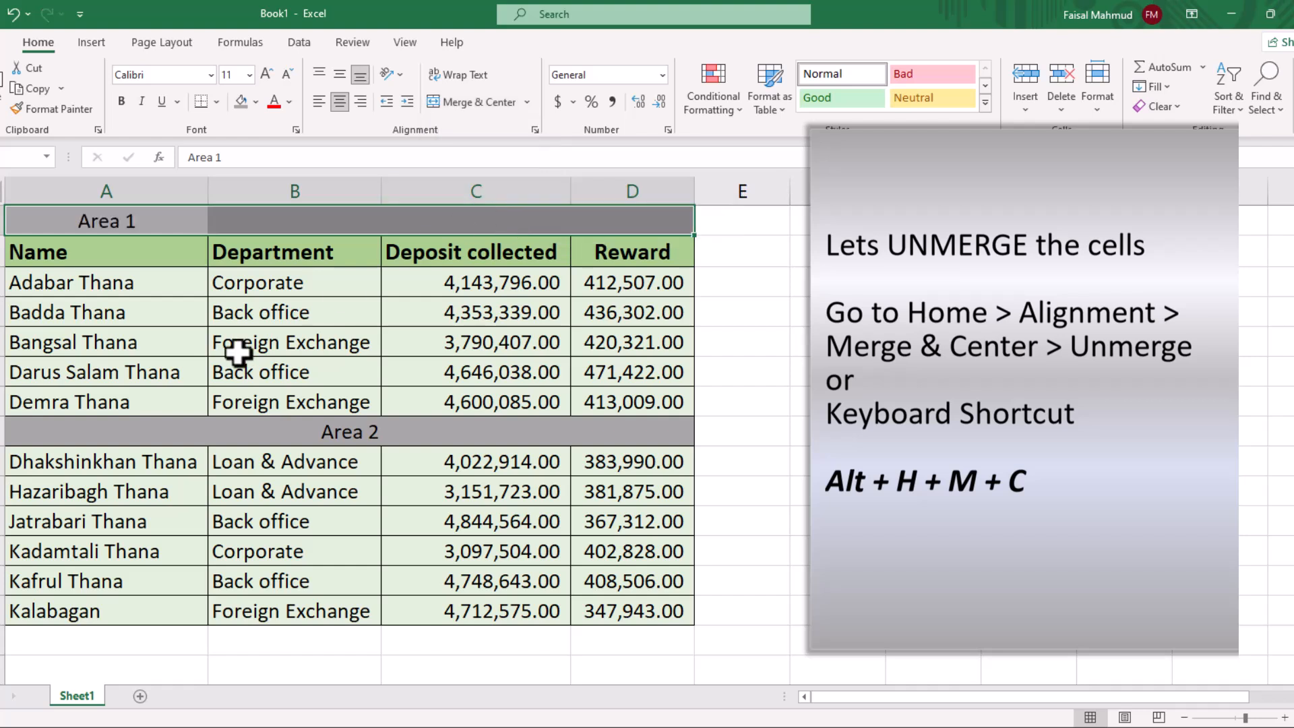
- Unmerge the Area 2 header cells across A8:D8
click(481, 431)
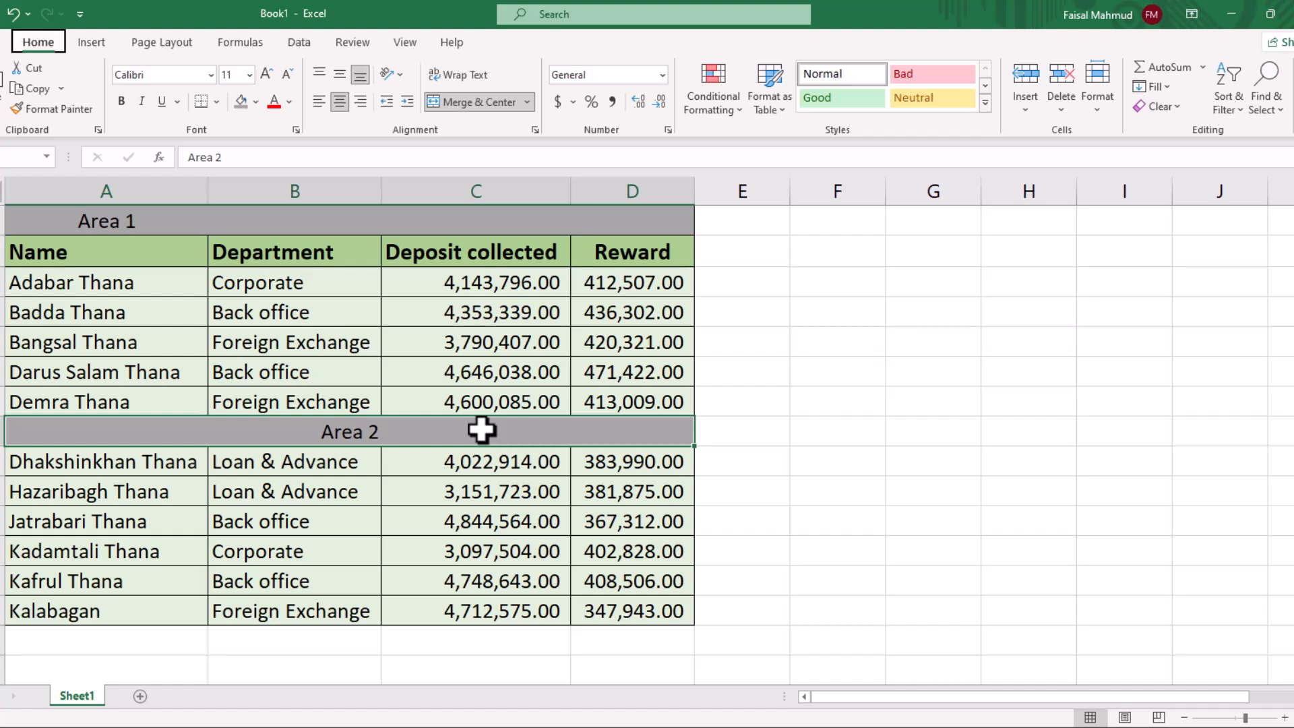
key(alt)
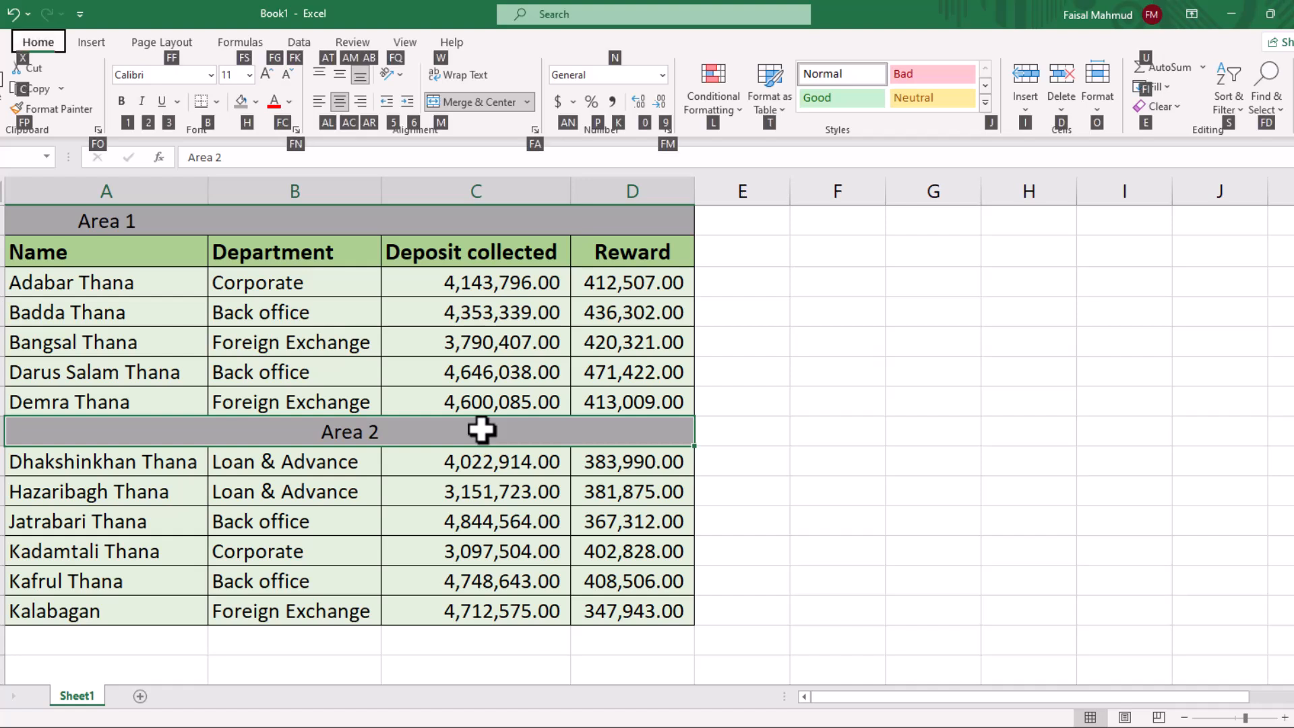
key(m)
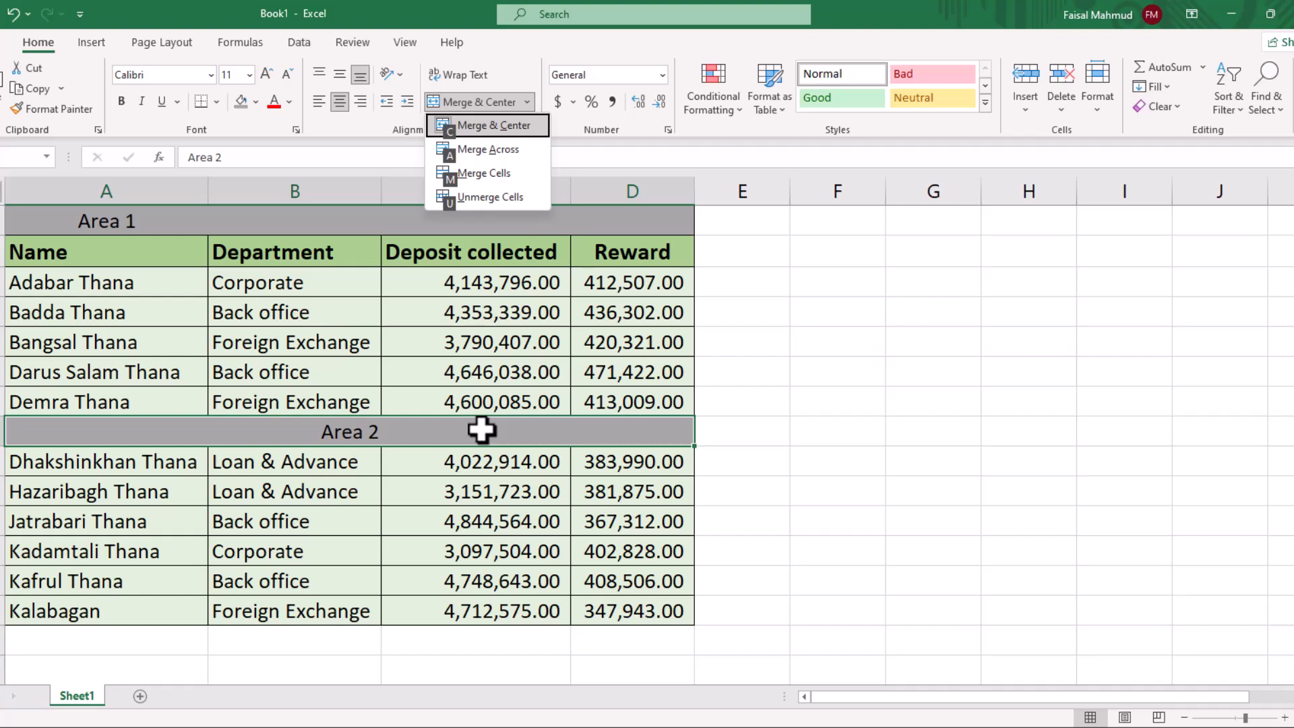
key(u)
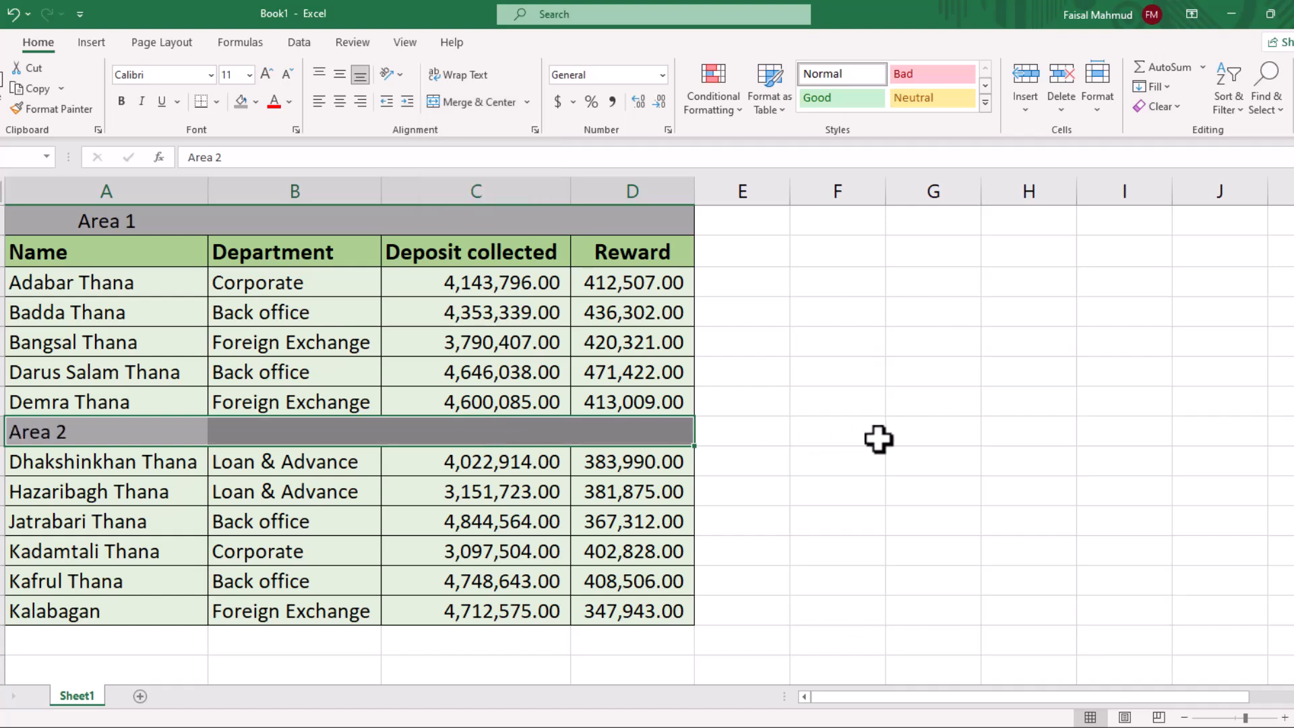
click(816, 330)
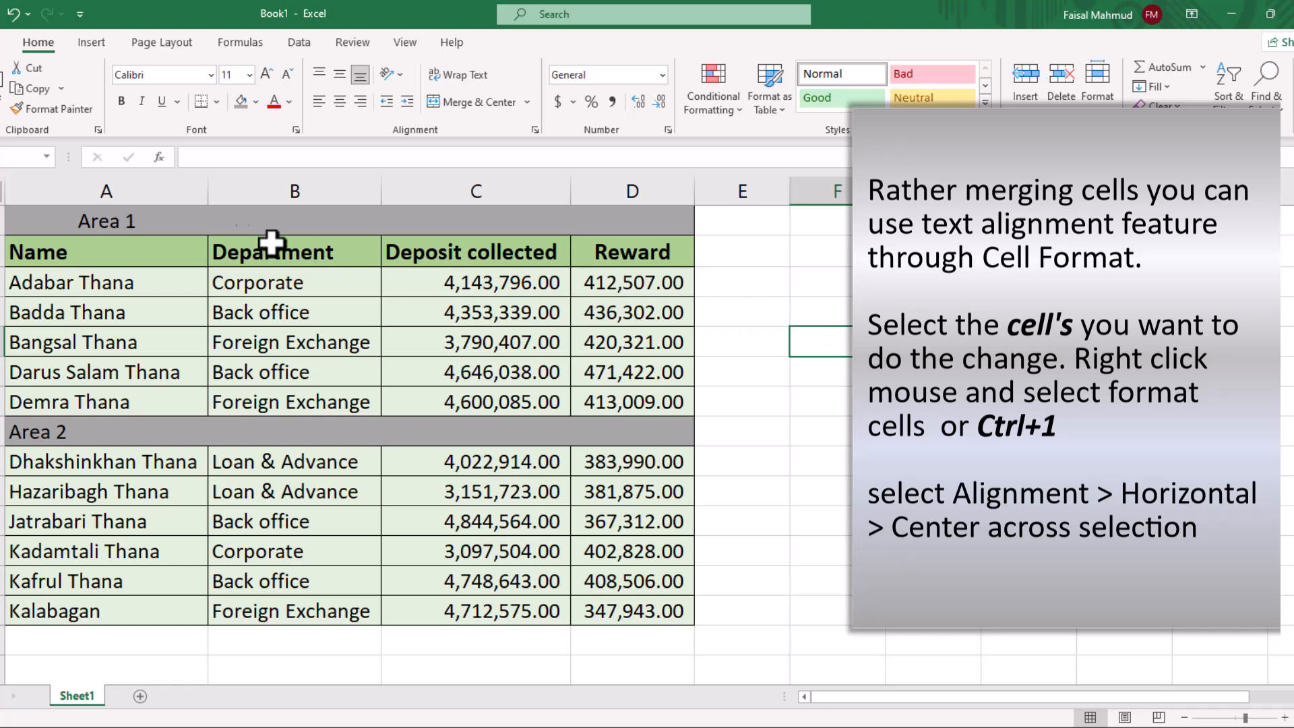
- Set the horizontal alignment of the Area 1 header row A1:D1 to Center Across Selection
click(118, 219)
drag(29, 213, 610, 209)
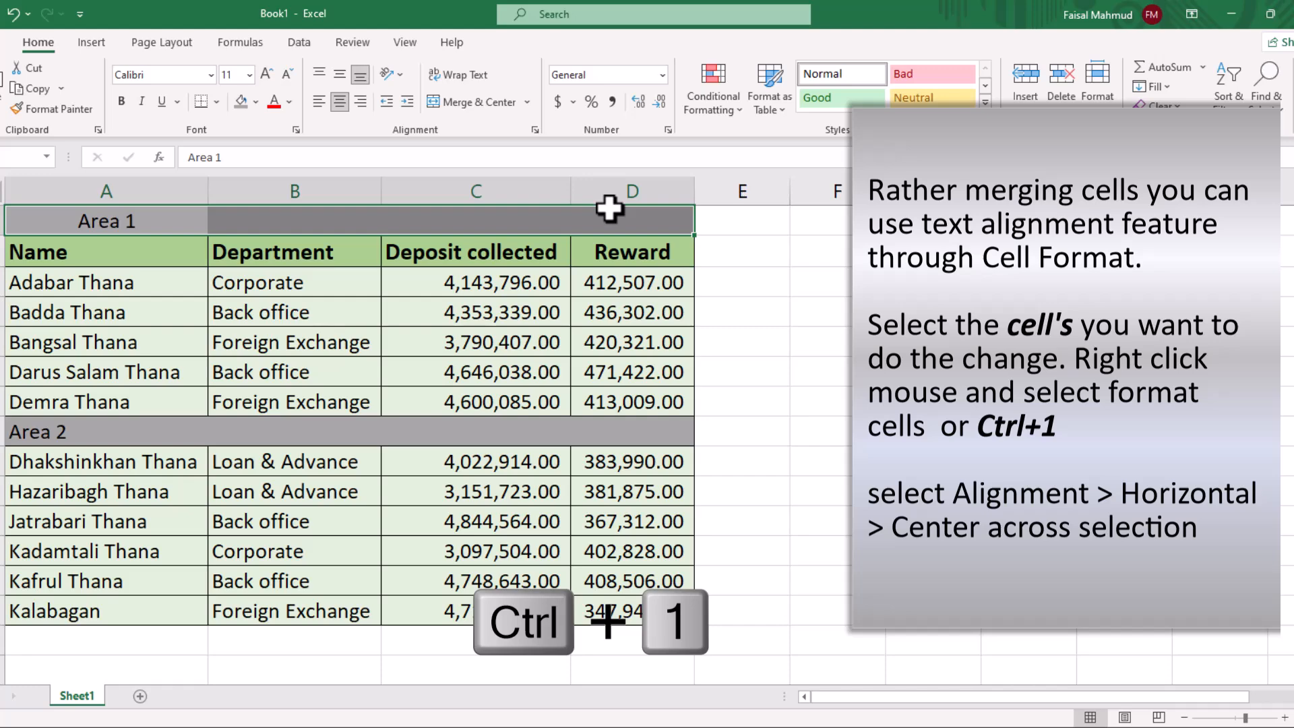
key(ctrl+1)
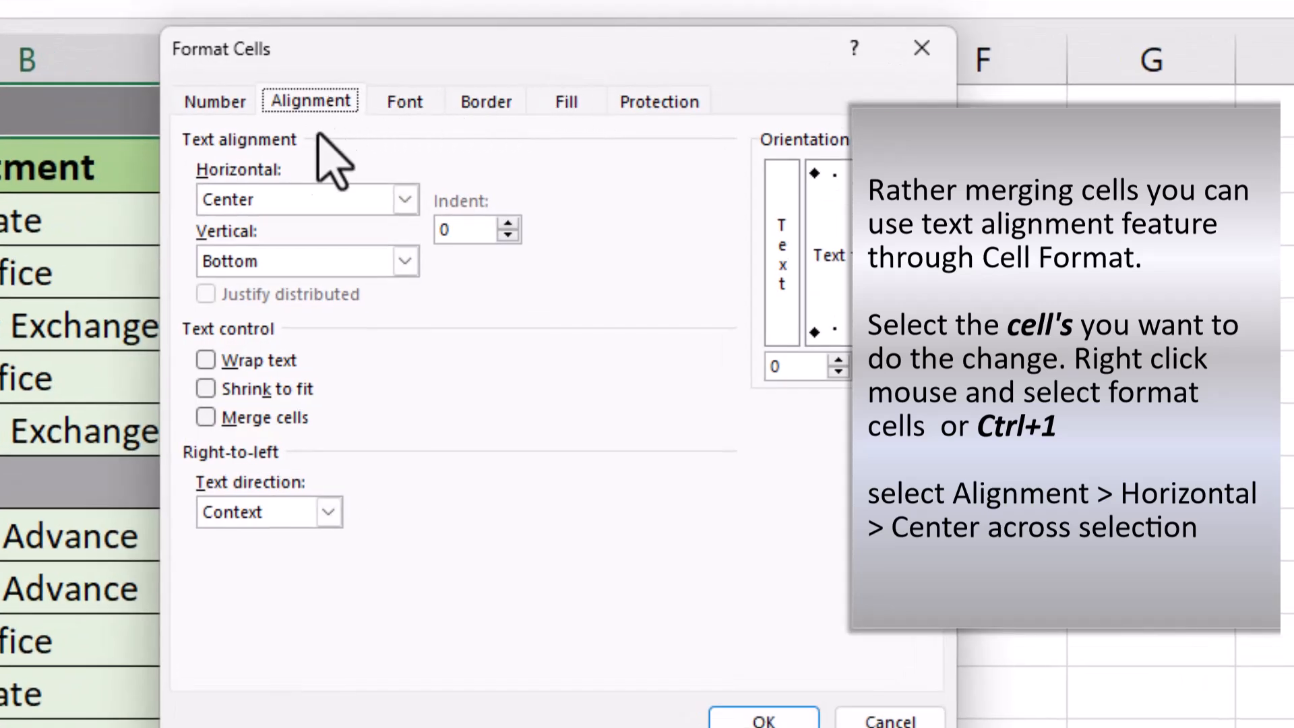
click(295, 199)
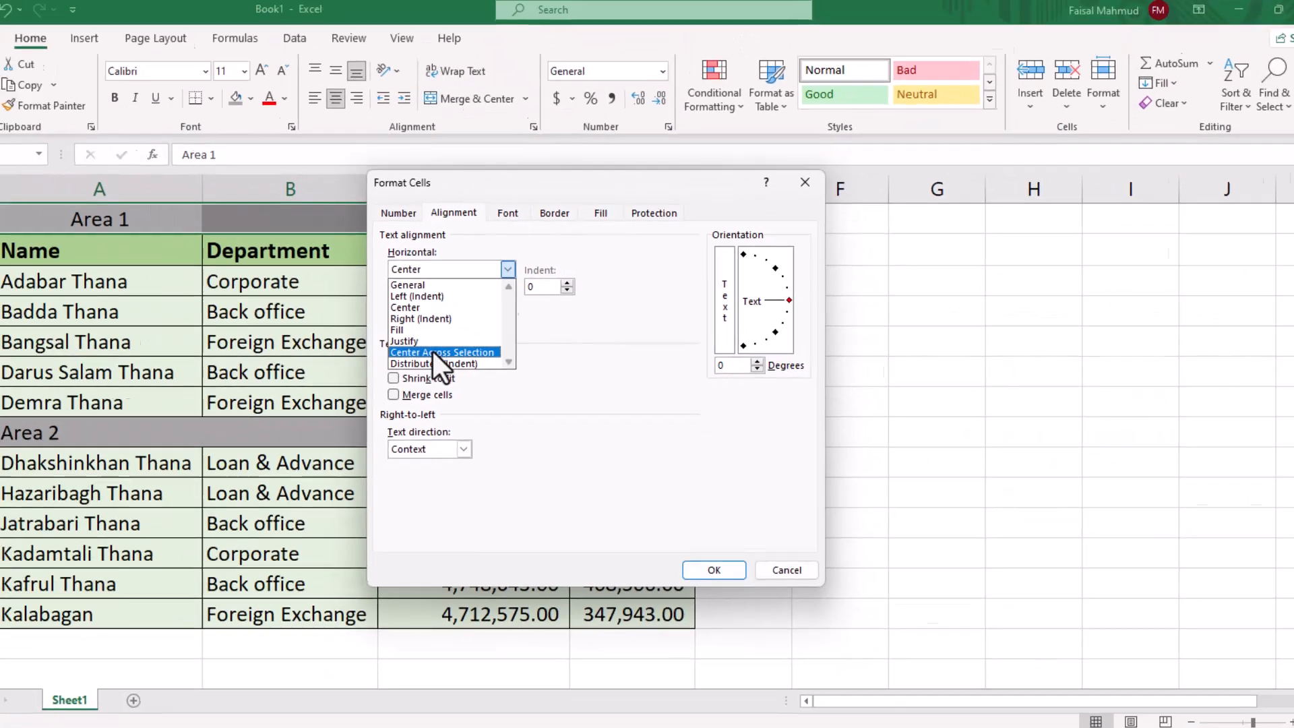
click(276, 344)
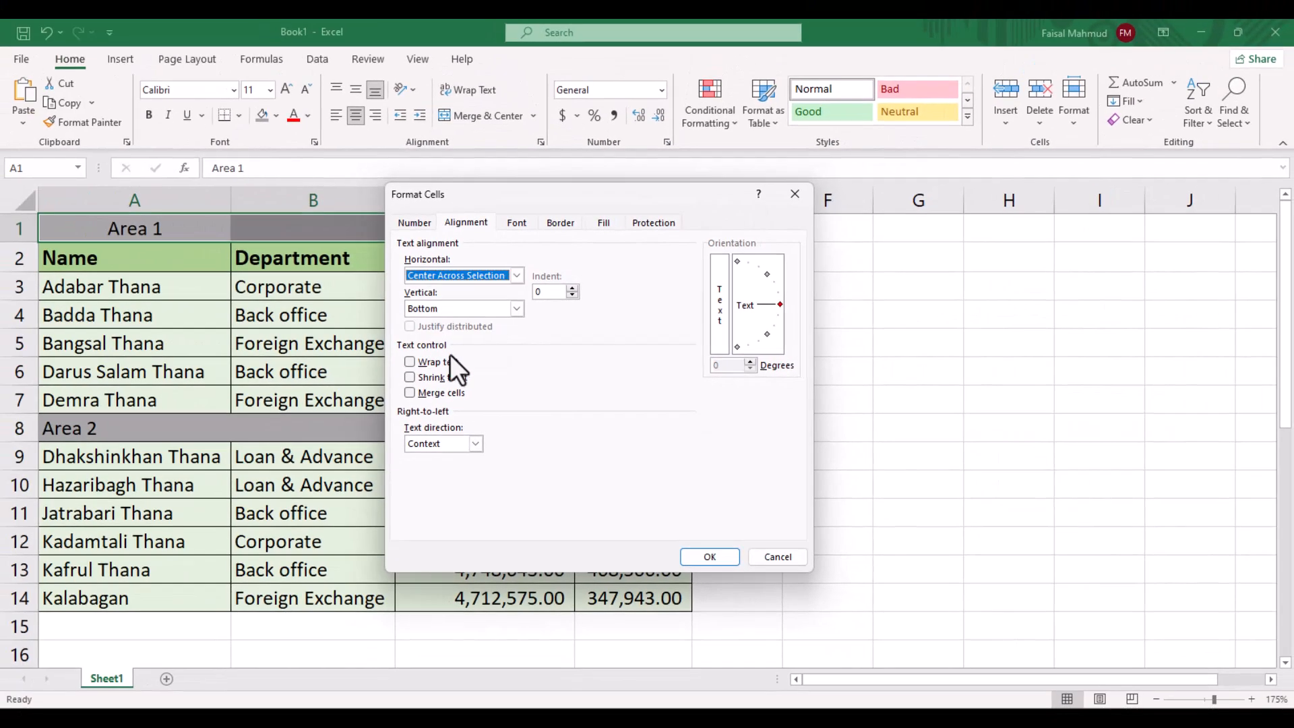
click(726, 555)
- Copy the formatting of the Area 1 header row onto the Area 2 header row A8:D8 with Format Painter
click(69, 123)
drag(62, 429, 628, 427)
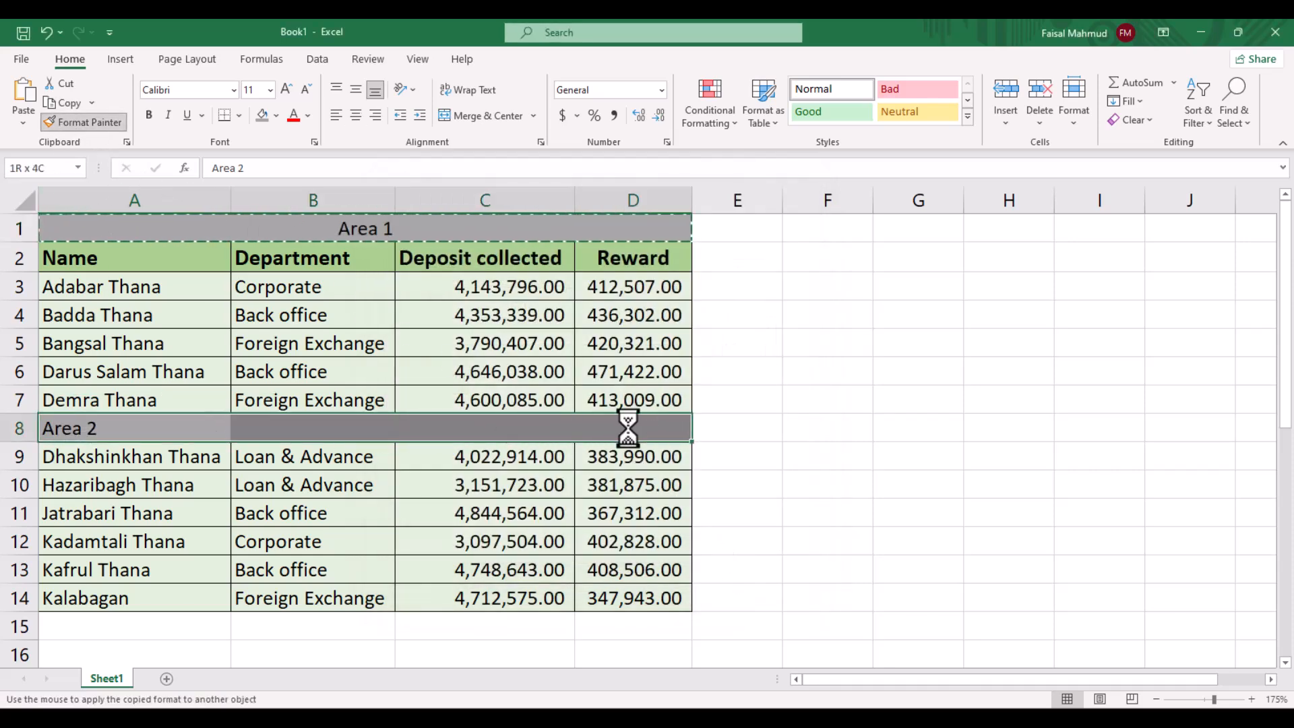
click(919, 423)
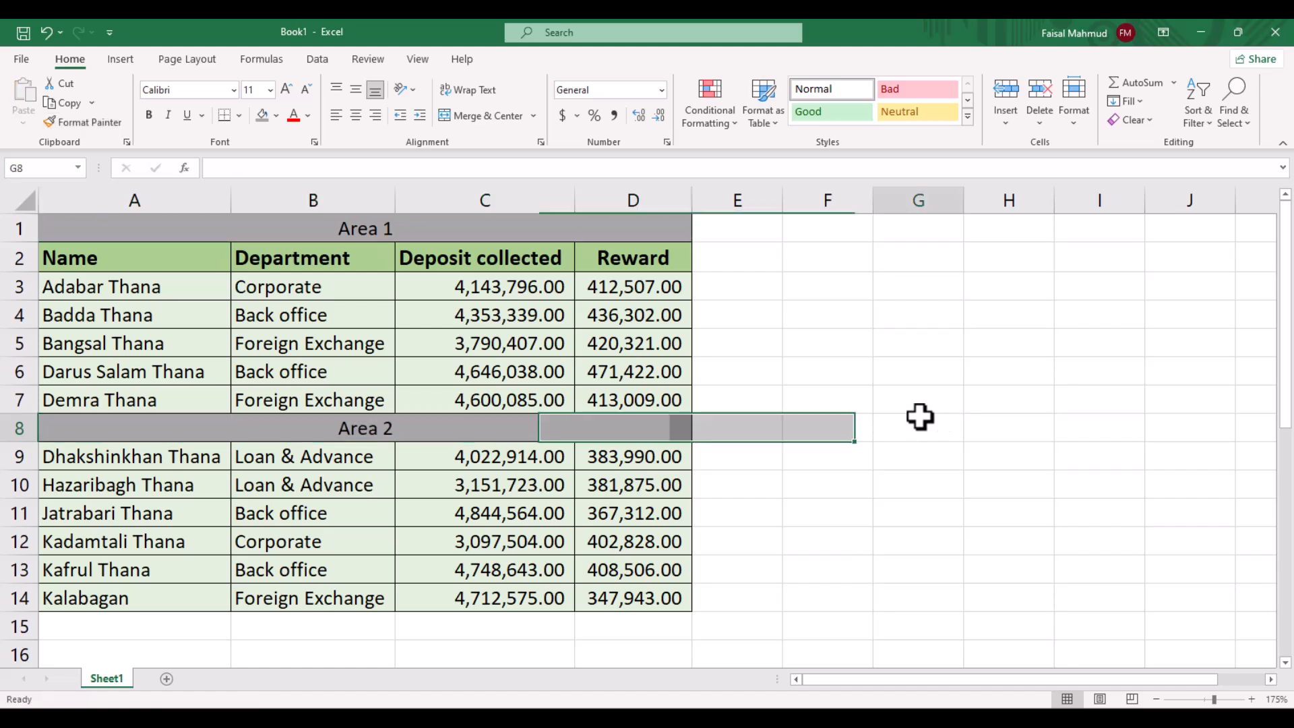
- Sum the Reward values D3:D14 in D15 with AutoSum
click(654, 626)
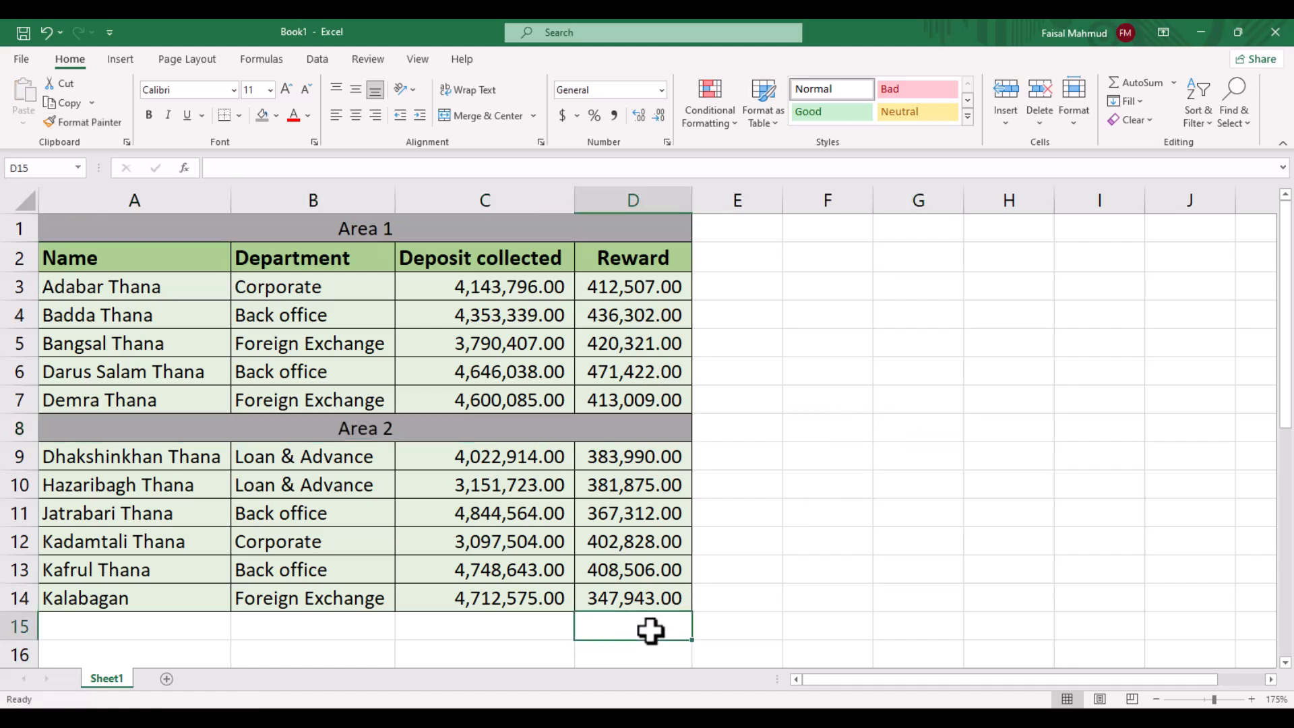
click(1118, 84)
drag(623, 281, 592, 592)
key(Return)
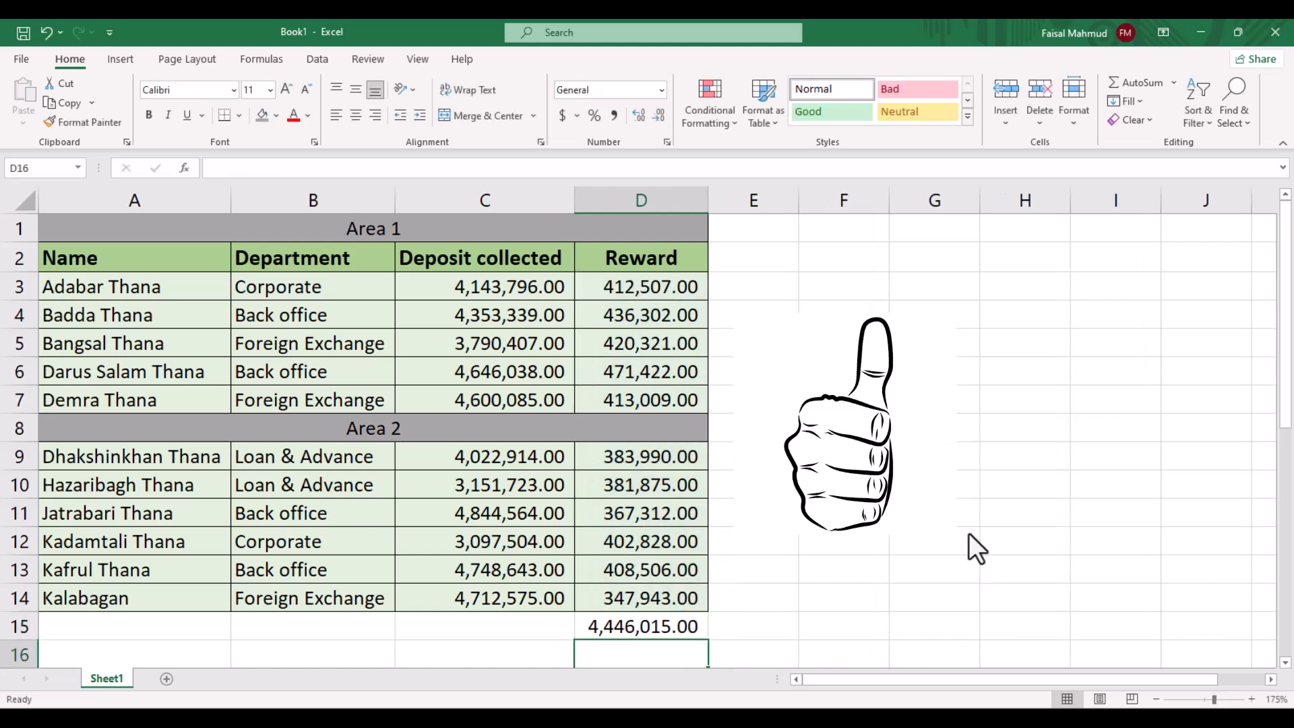
- Fill the sum formula from D15 into C15 to total the Deposit collected column
click(650, 633)
drag(708, 640, 494, 626)
double_click(507, 626)
- Check the individual cells of the Area 2 and Area 1 header rows to see whether they are separate
click(159, 418)
click(467, 428)
click(639, 422)
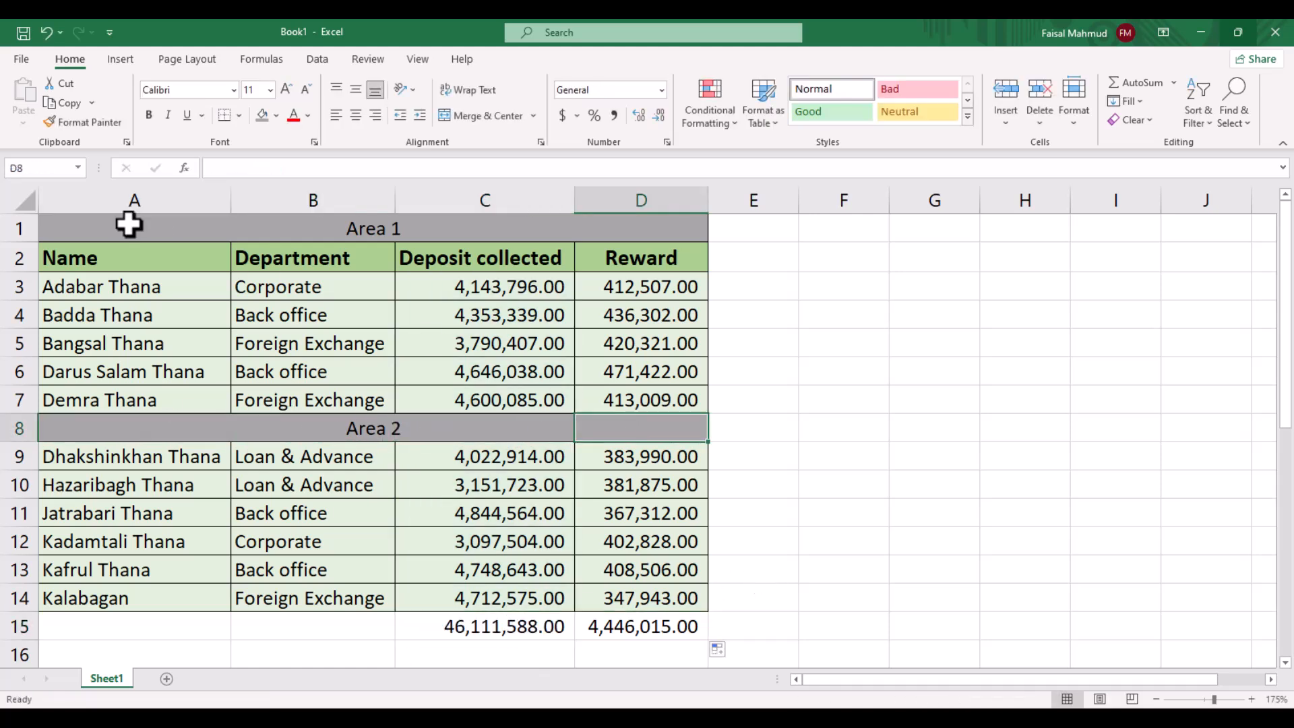
click(320, 233)
click(525, 225)
click(644, 226)
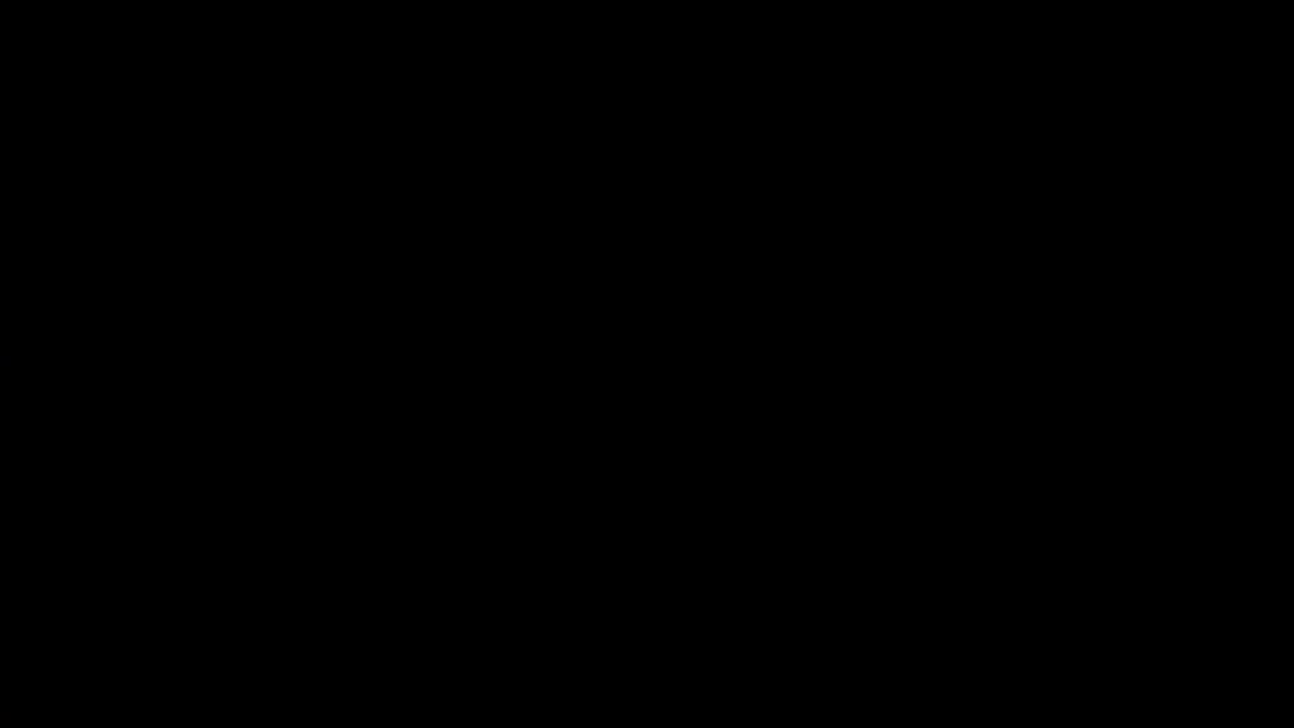